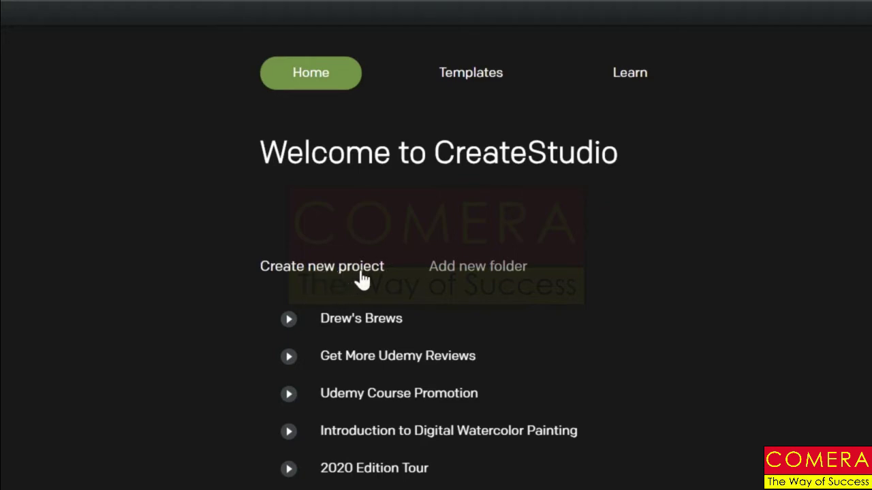
- Browse the template library, including the Facebook Cover category, and return to the home page
click(474, 79)
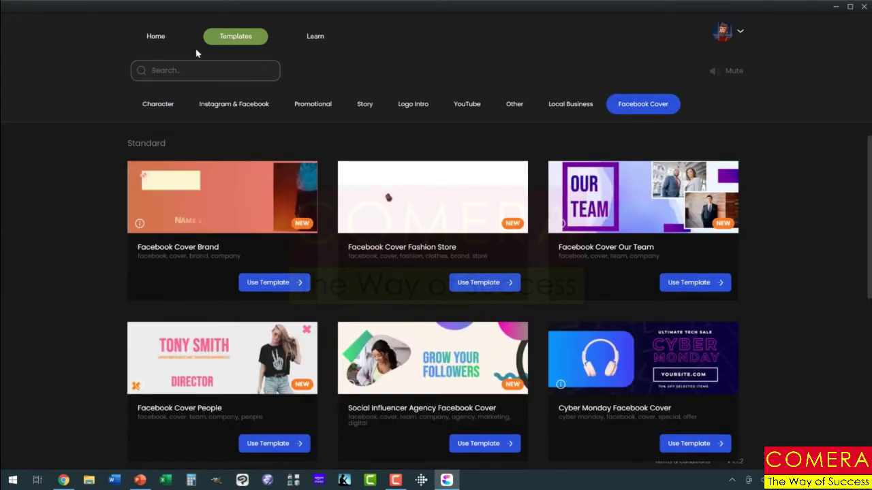
click(156, 39)
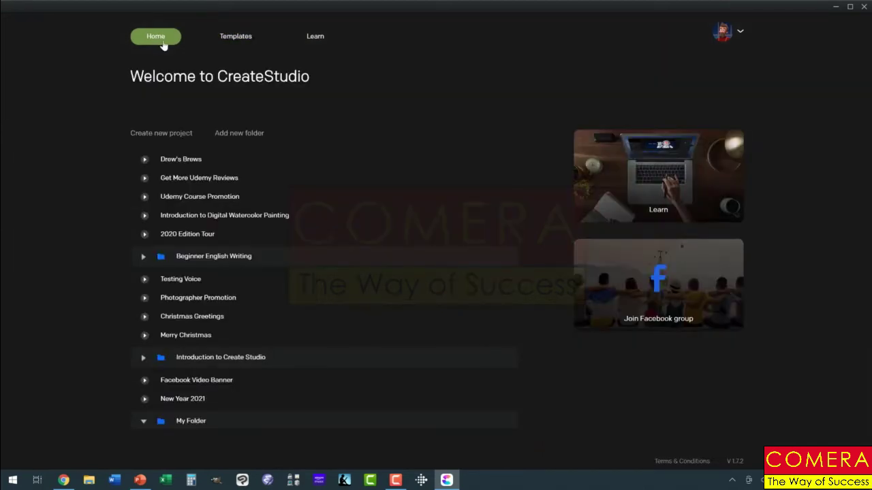
- Visit the Learn videos on the Create Studio Official YouTube channel and try the home page's Learn and Facebook group shortcuts
click(314, 39)
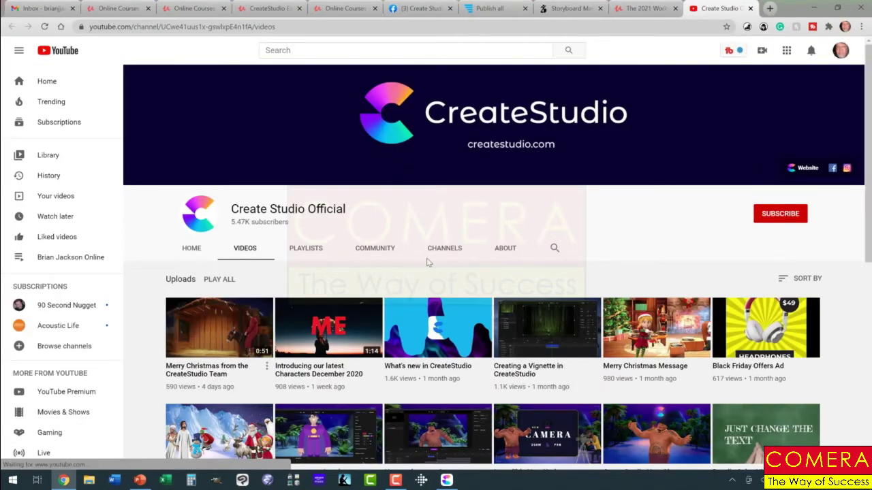
key(alt+Tab)
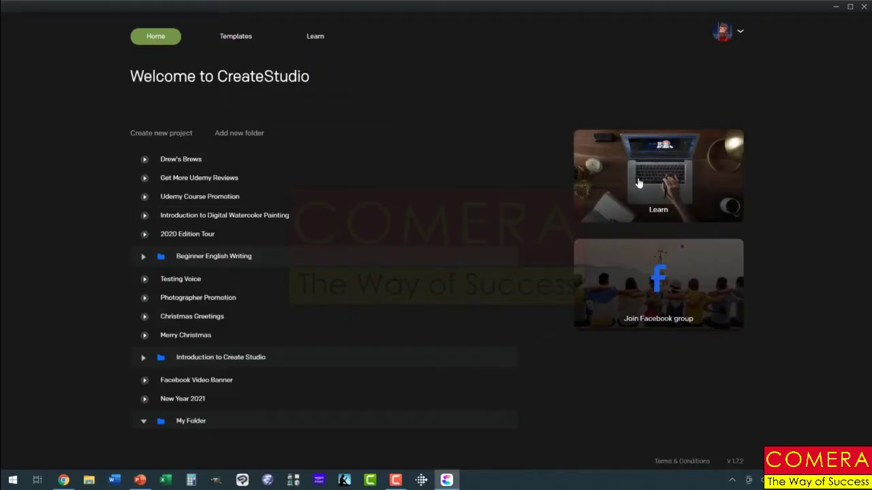
click(580, 165)
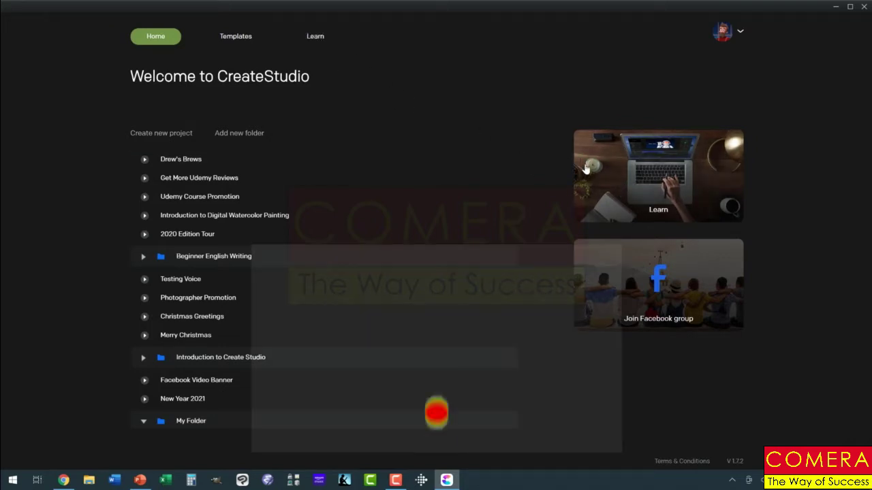
click(643, 288)
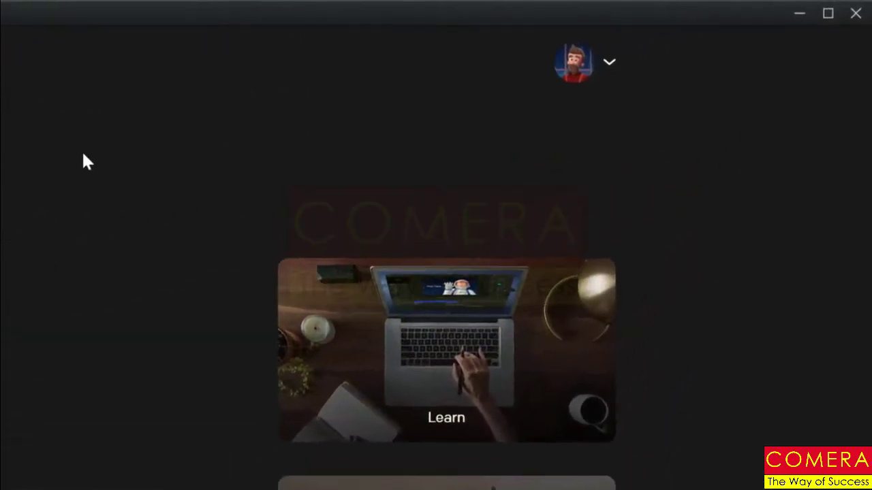
- View the account settings page and the custom fonts page from the profile options
mouse_move(537, 109)
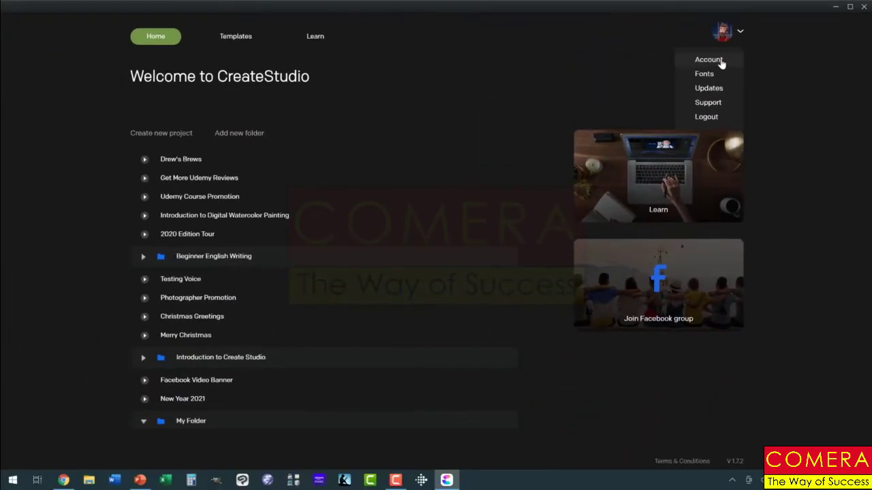
click(708, 60)
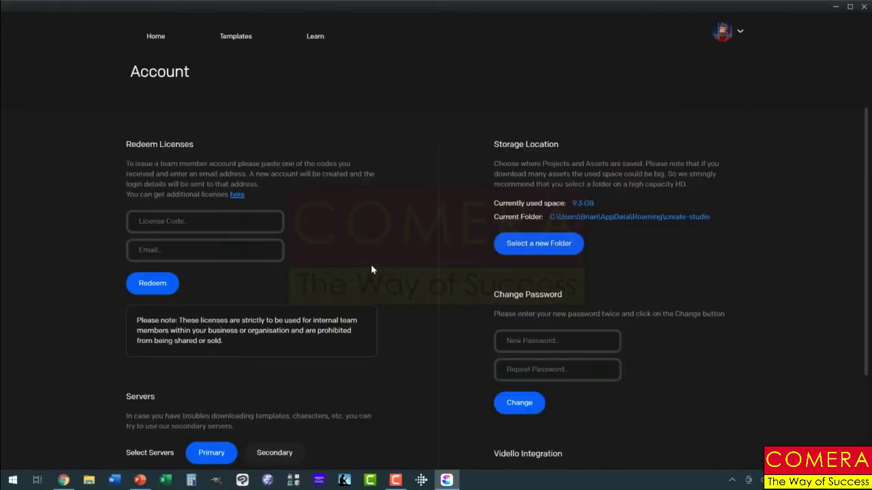
mouse_move(737, 43)
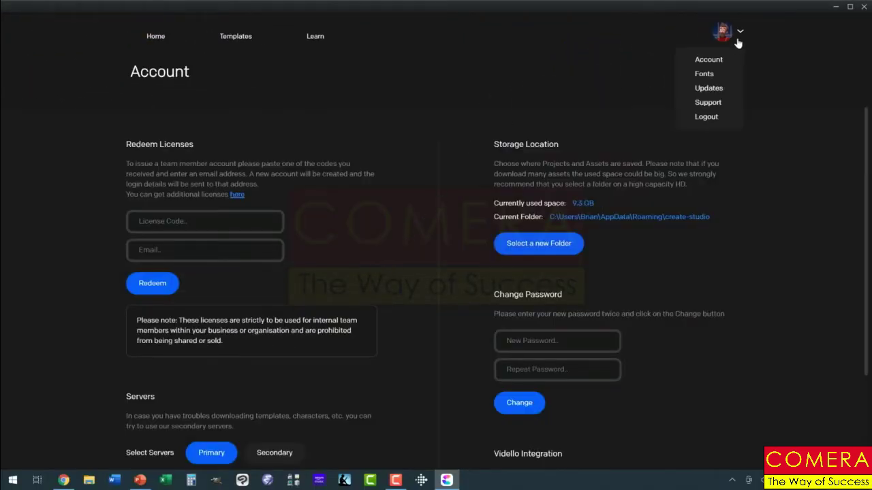
click(708, 75)
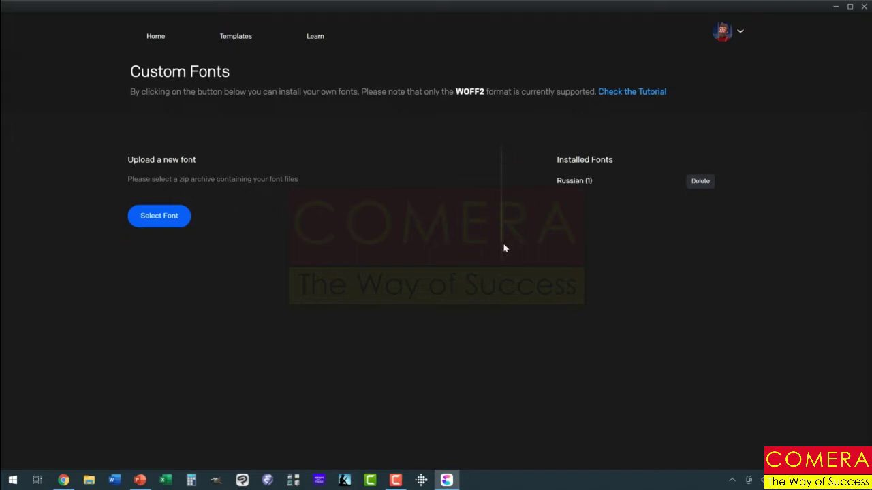
- Review the updates log and expand the December 22nd 2020 v1.7.1 entry to read its changes
mouse_move(723, 31)
click(709, 89)
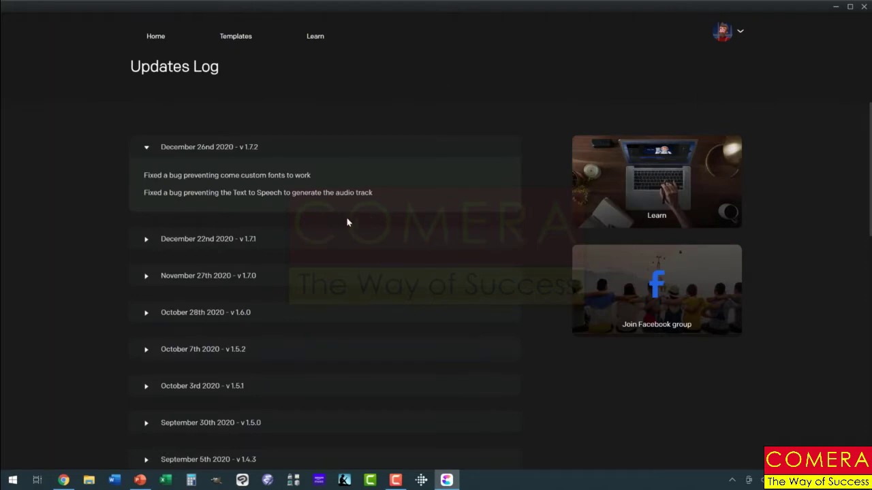
scroll(213, 224, down, 7)
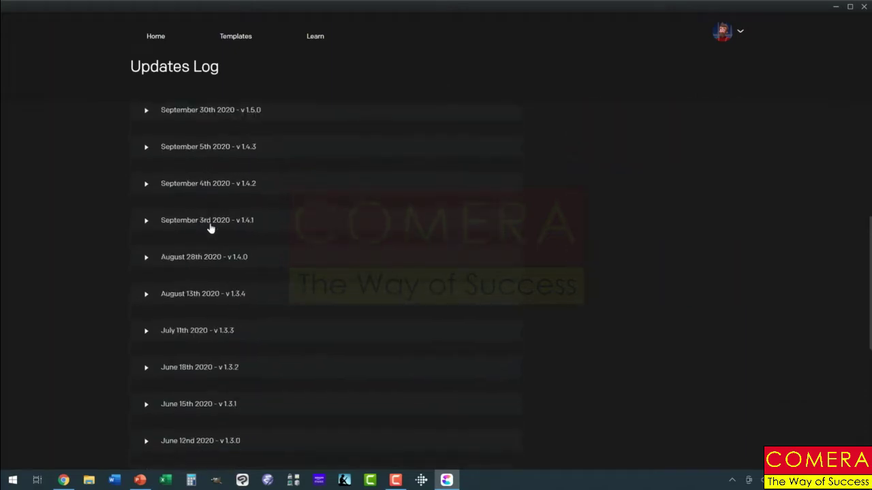
scroll(204, 218, up, 4)
scroll(204, 219, up, 3)
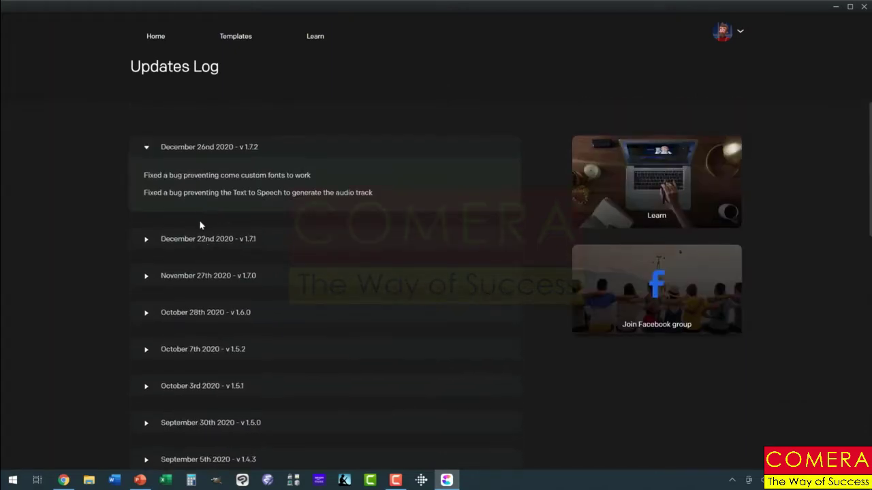
click(175, 237)
scroll(220, 268, down, 3)
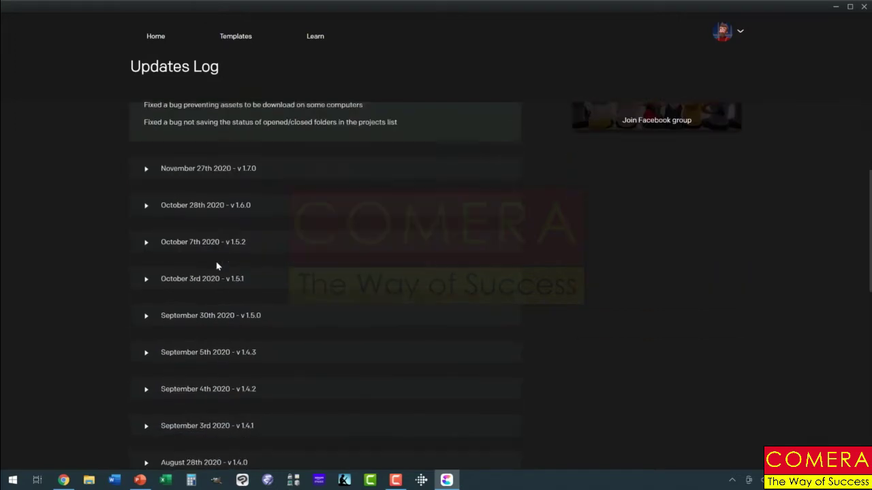
scroll(216, 264, up, 3)
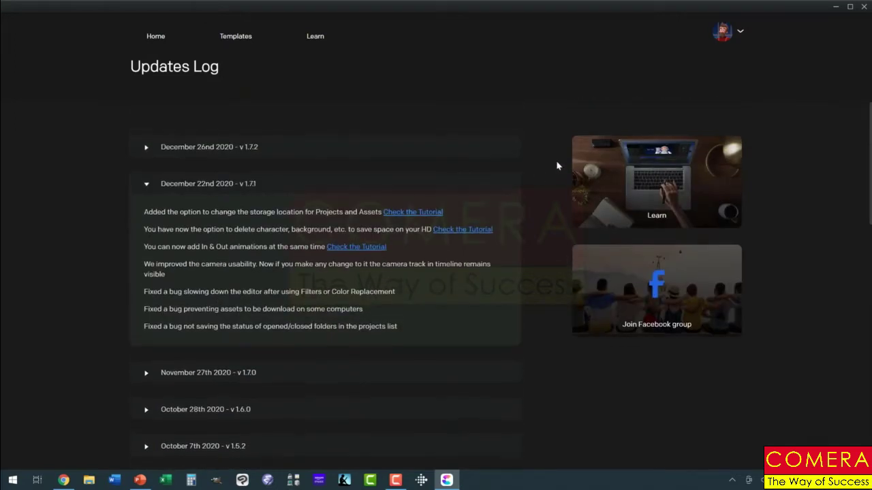
- Look through the training tutorials on the CreateStudio support site in the browser and return to CreateStudio's home page
click(739, 31)
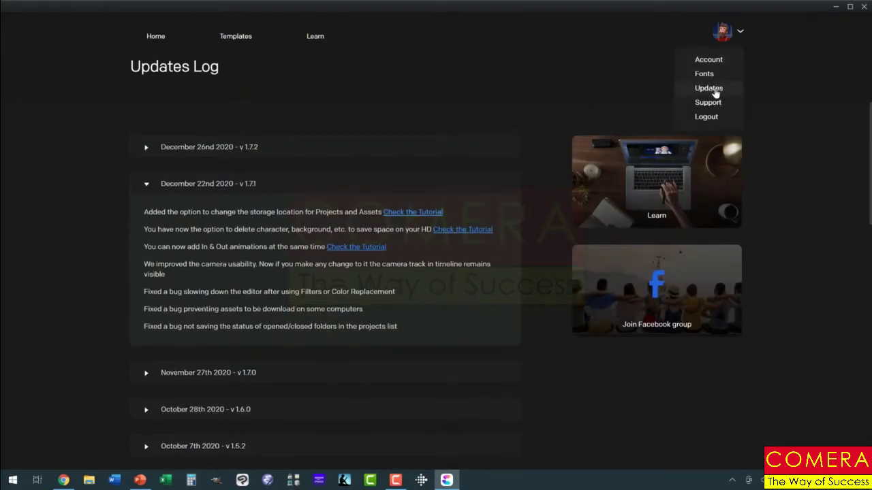
click(711, 103)
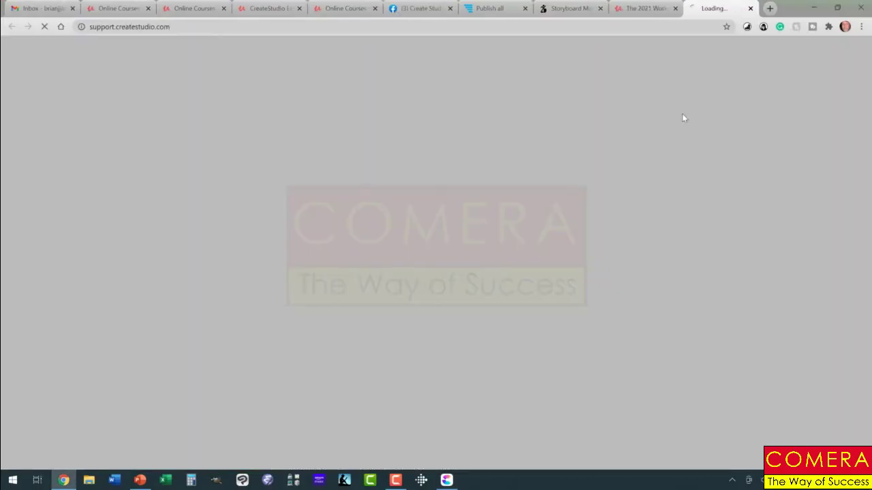
scroll(297, 234, down, 2)
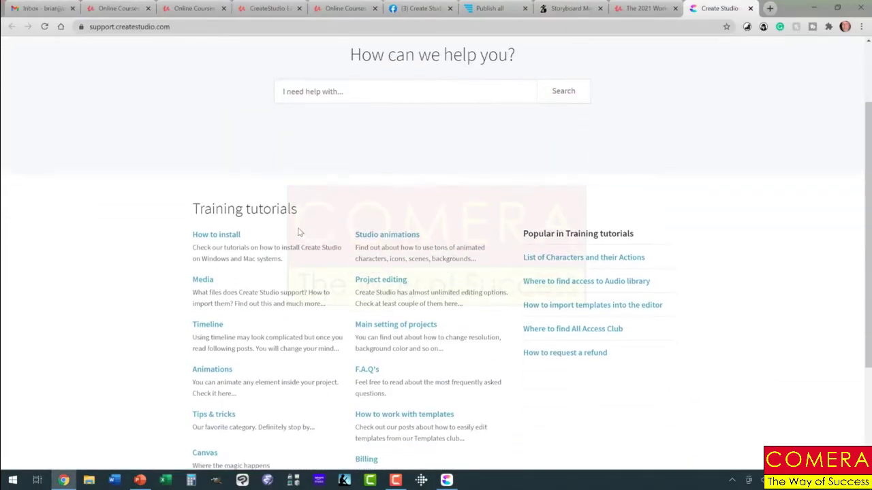
scroll(300, 233, down, 1)
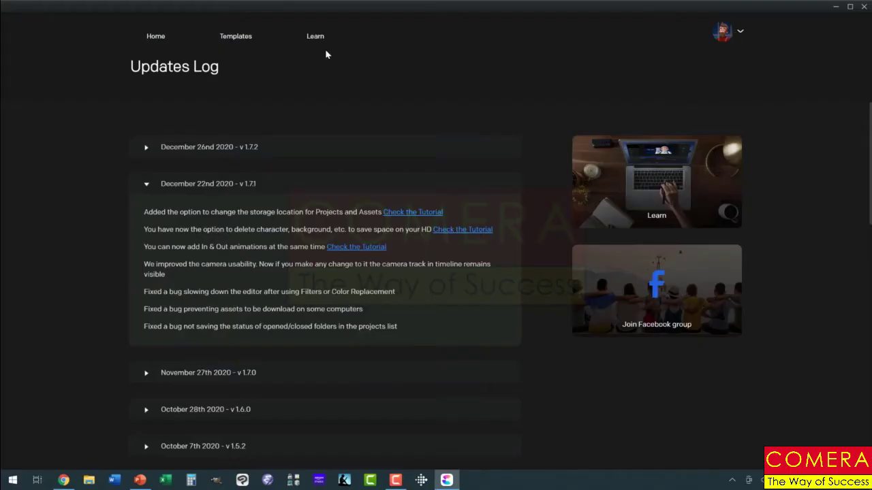
click(165, 39)
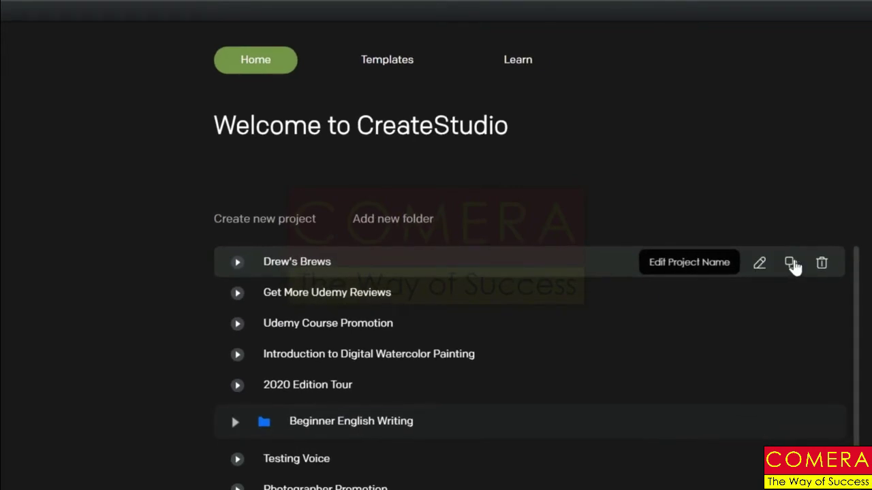
- Delete the last "My Folder" folder at the end of the project list
click(792, 265)
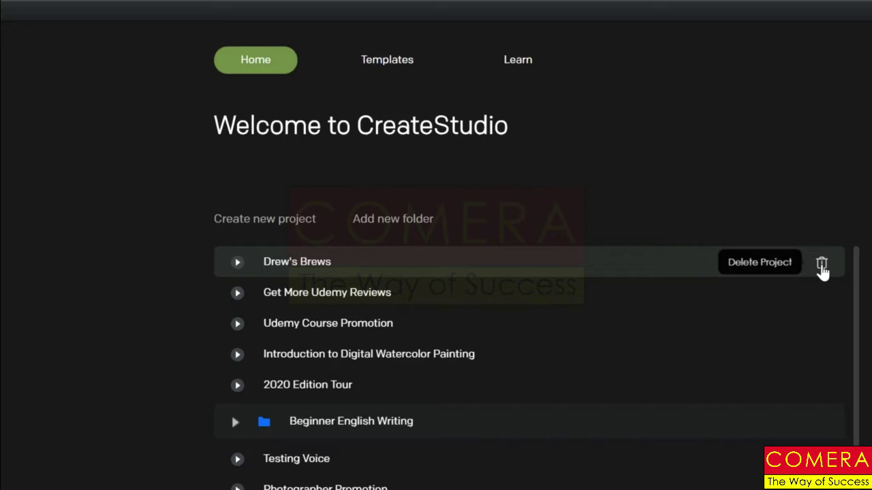
scroll(803, 310, down, 4)
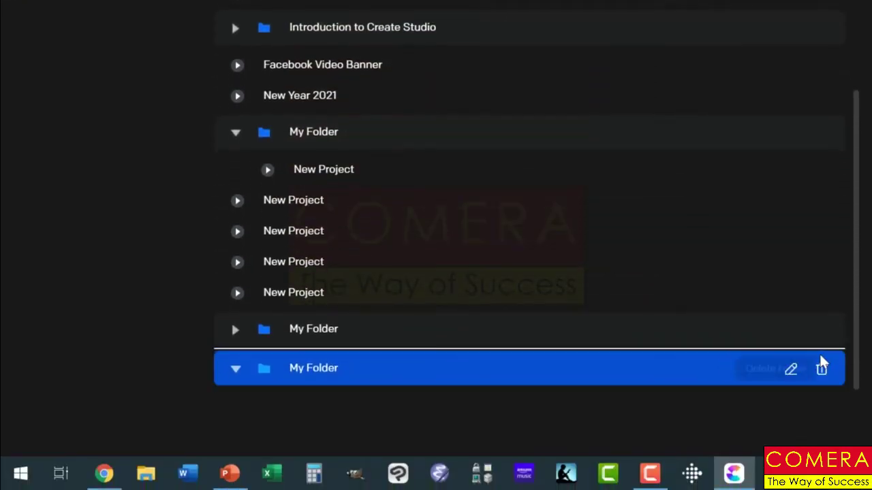
click(821, 365)
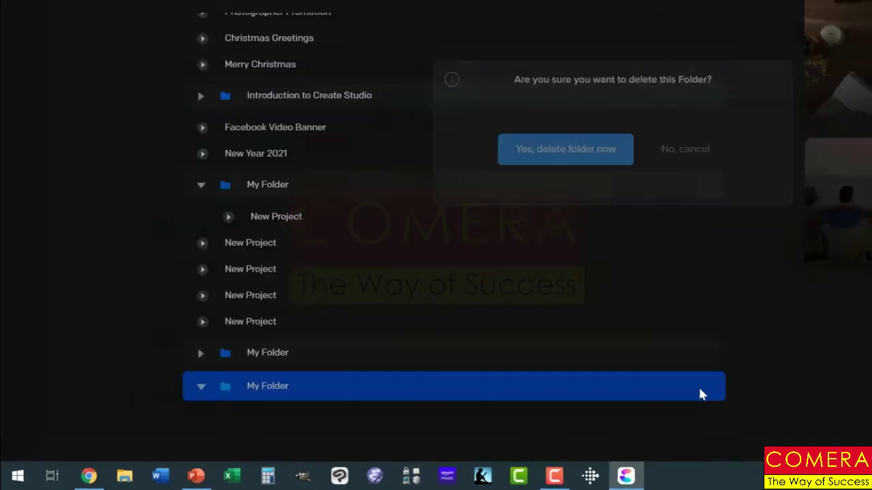
click(565, 150)
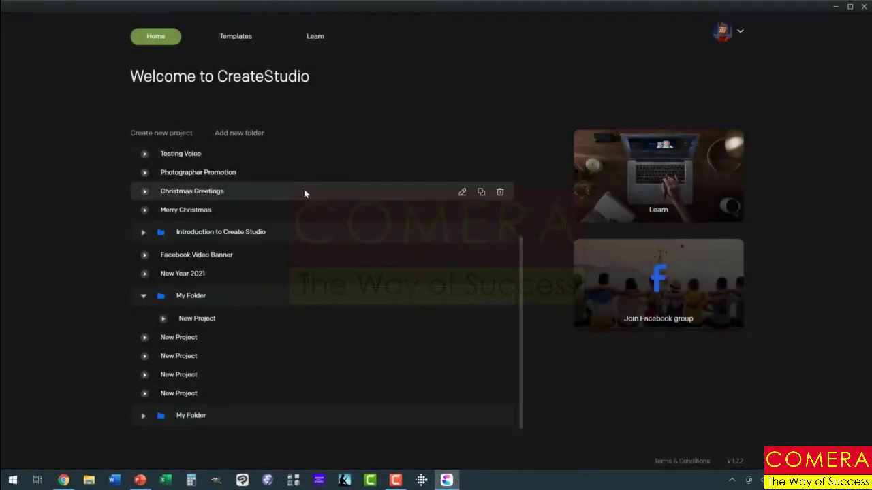
- Start a new project and name it "Class Sample"
click(179, 135)
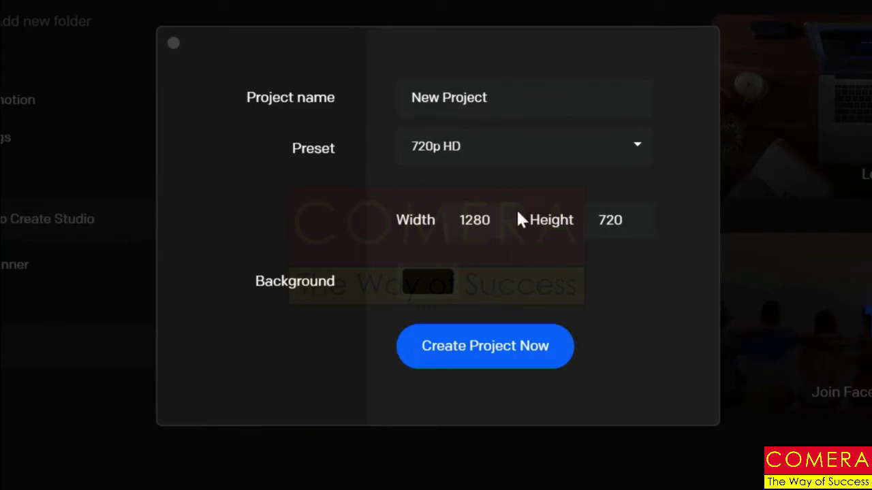
click(501, 100)
drag(501, 99, 409, 97)
text(Class Sample)
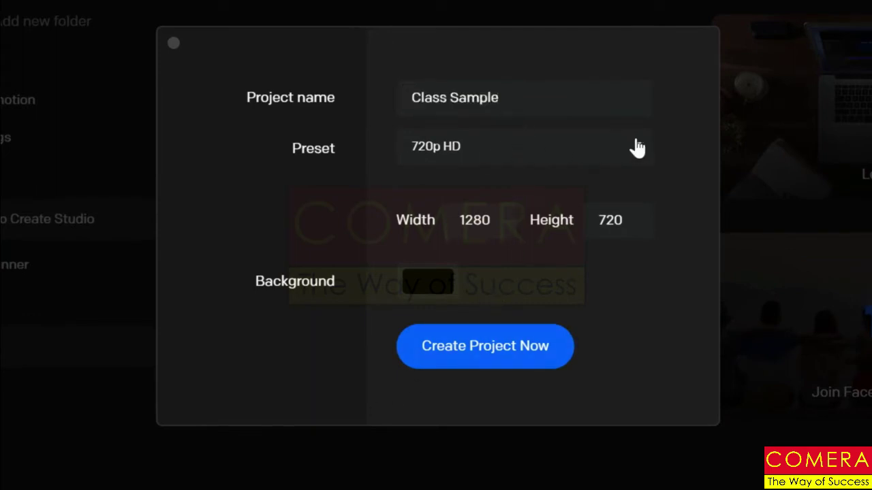
- Try the 1080p HD and Stories presets for the new project
click(636, 148)
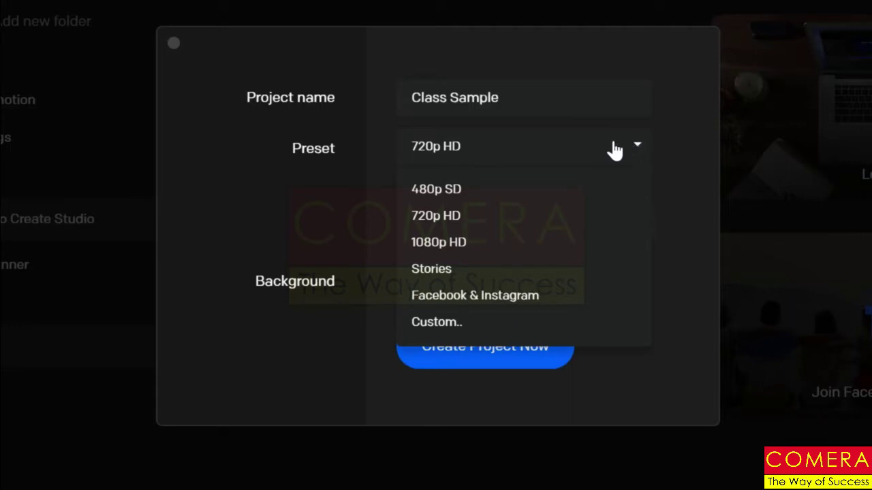
click(450, 252)
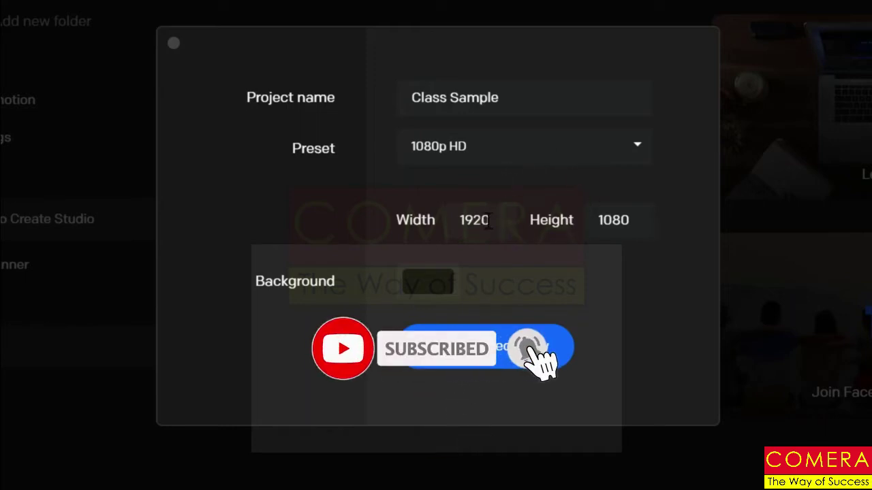
click(633, 146)
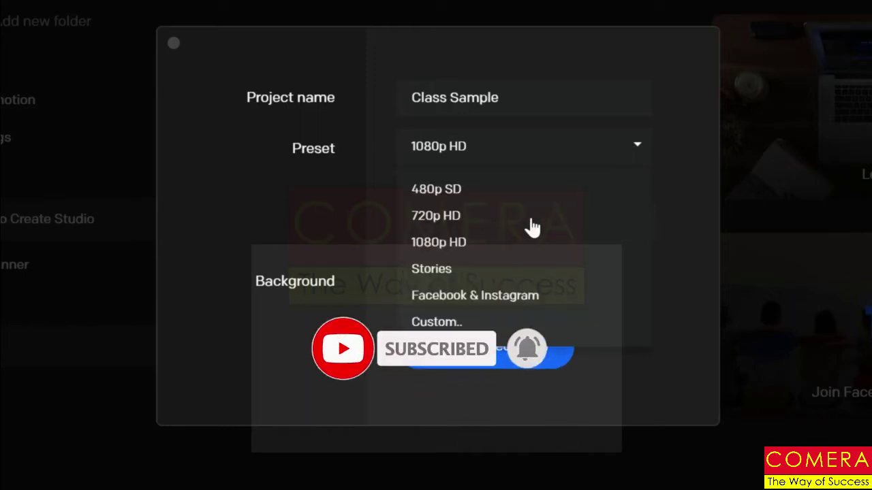
click(461, 269)
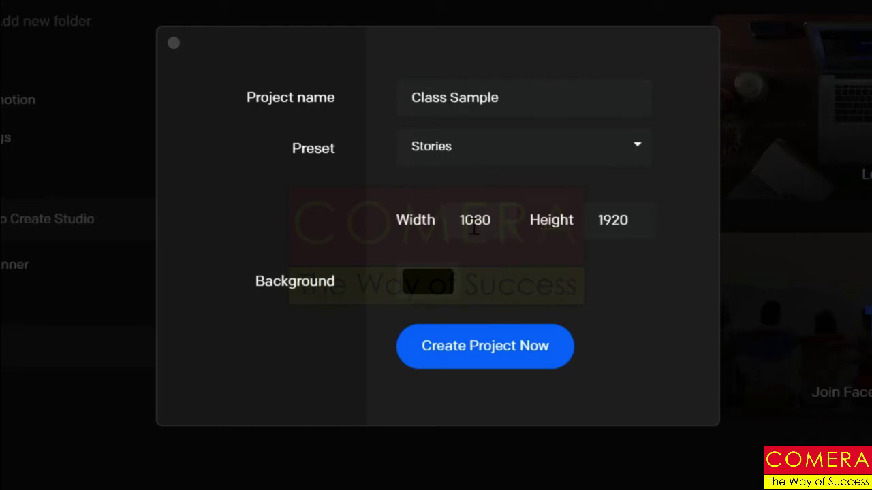
- Set the new project's preset to Facebook & Instagram, 1000 wide by 1000 high
click(637, 151)
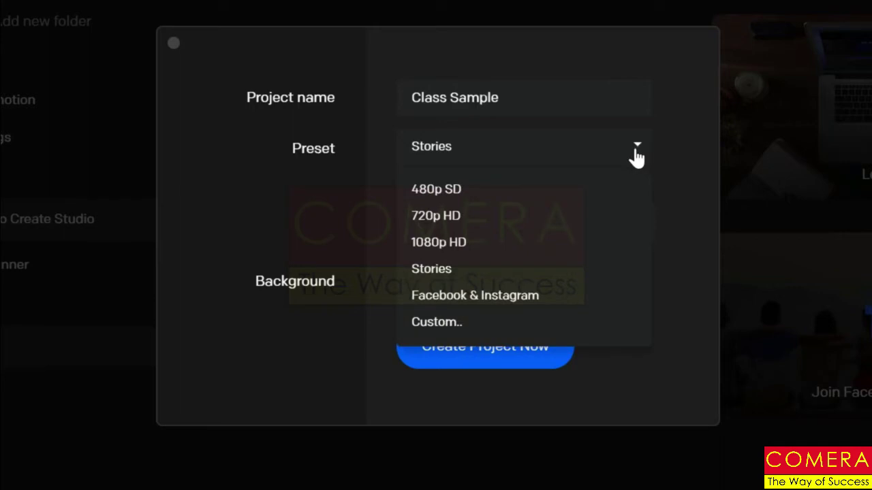
click(477, 296)
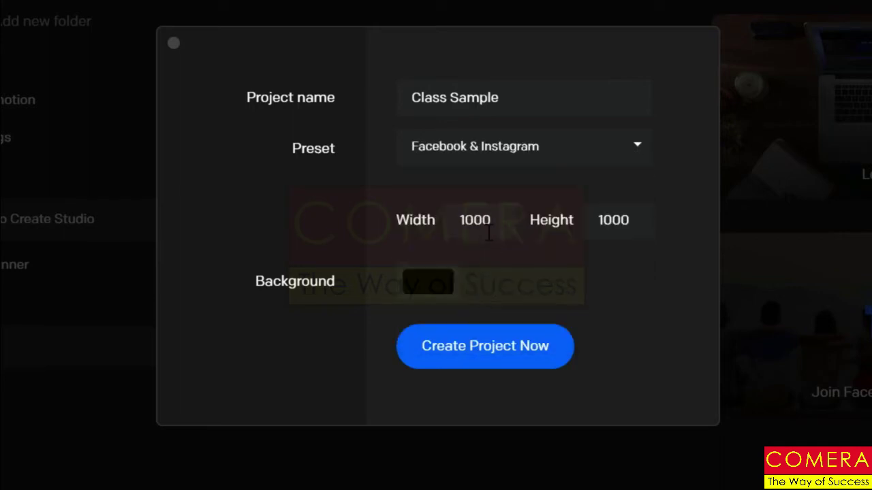
click(639, 150)
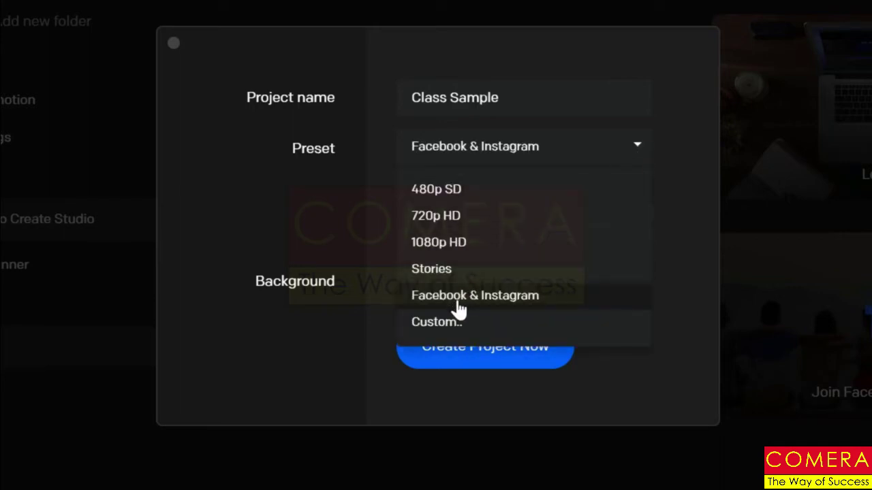
click(552, 55)
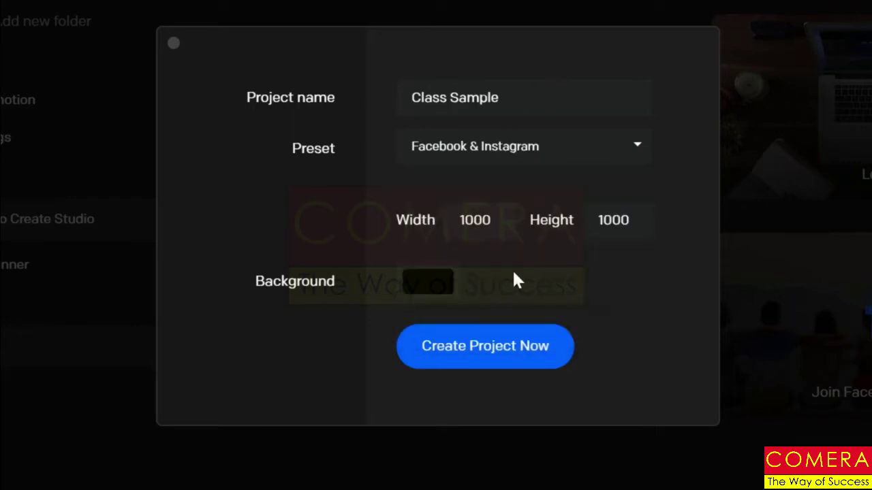
- Try out the background colour picker while keeping black, and create the Class Sample project
click(430, 293)
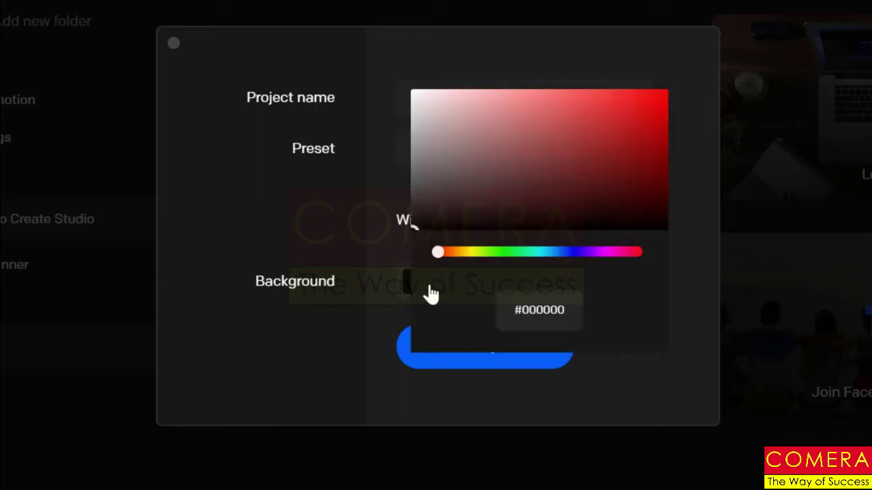
drag(446, 191, 413, 94)
key(Escape)
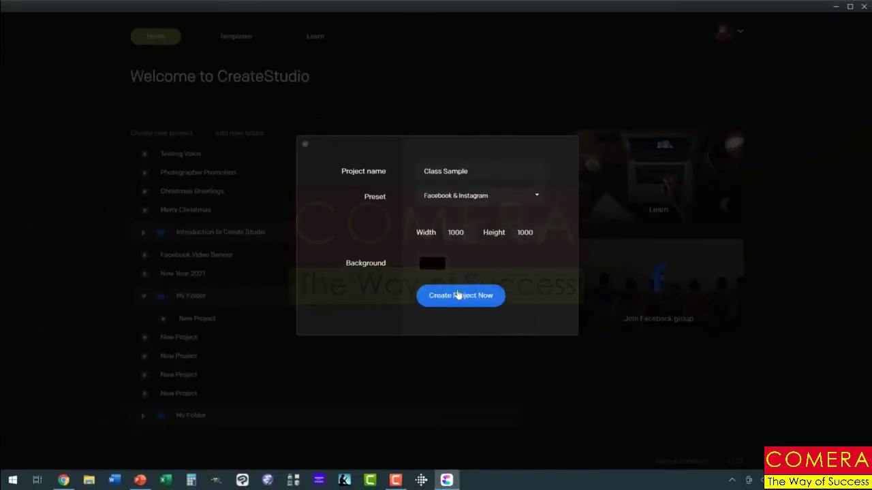
click(456, 294)
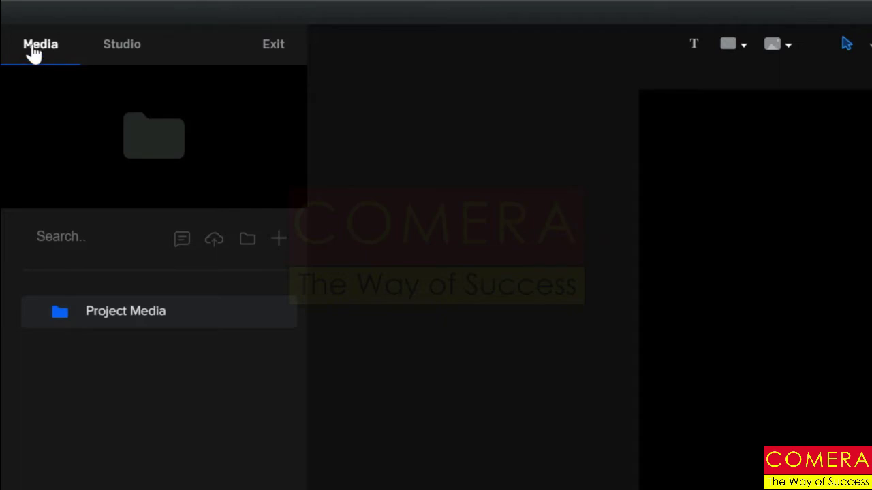
- Look over the Studio library and the project media tools, including the Text to Speech dialog
click(111, 49)
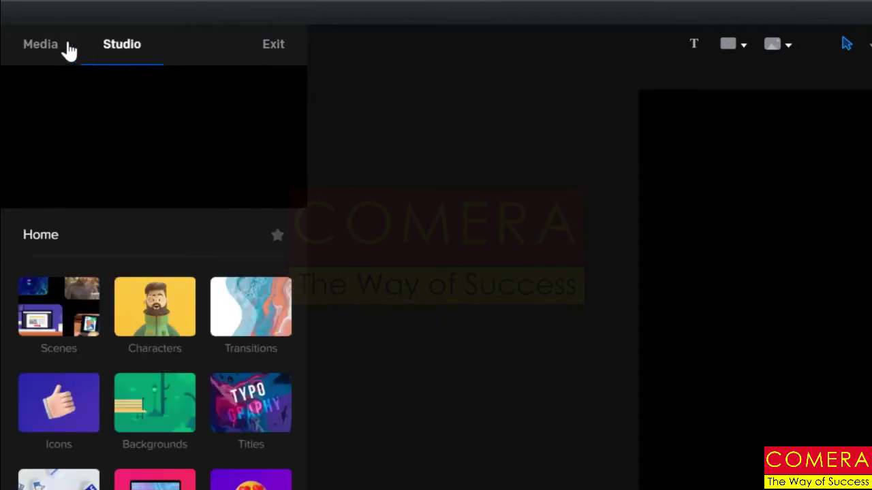
click(44, 45)
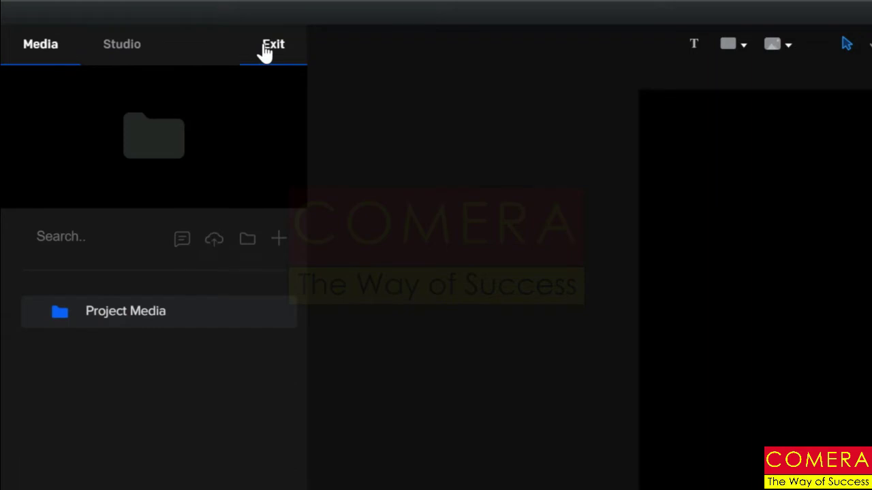
click(83, 231)
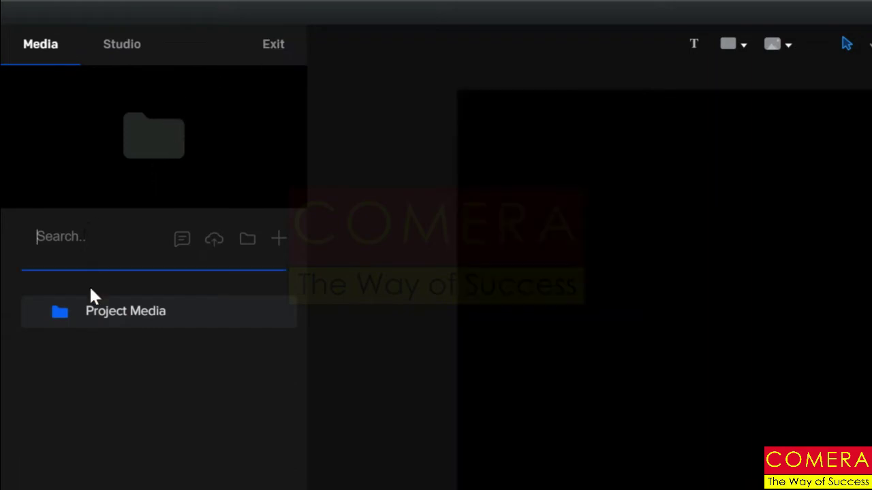
click(181, 240)
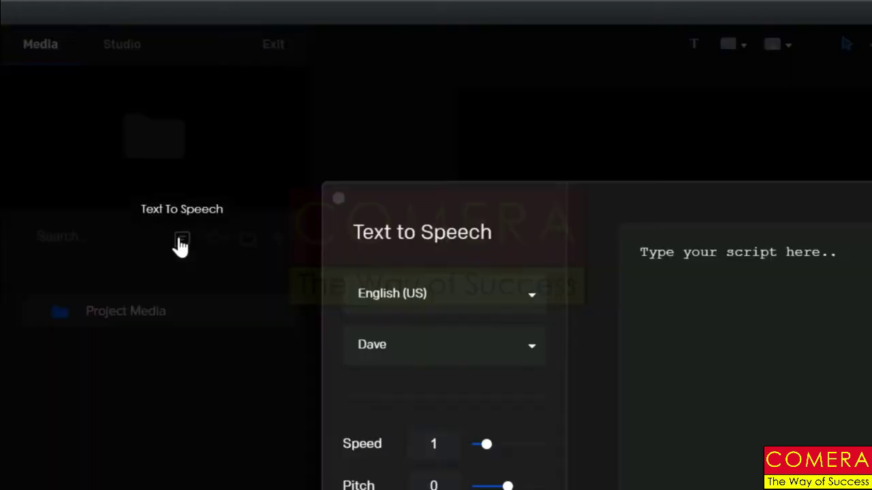
key(Escape)
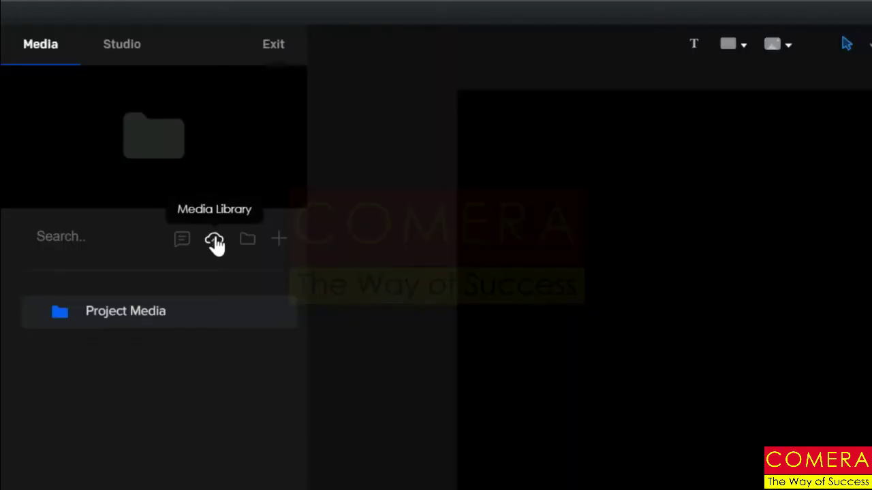
- Browse the Pexels, Pixabay and Audio sources in the Media Library and close it
click(215, 242)
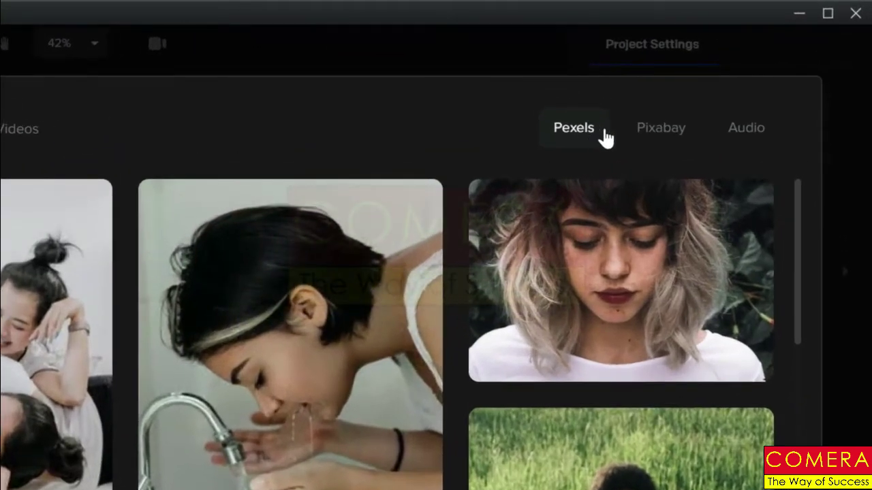
click(643, 134)
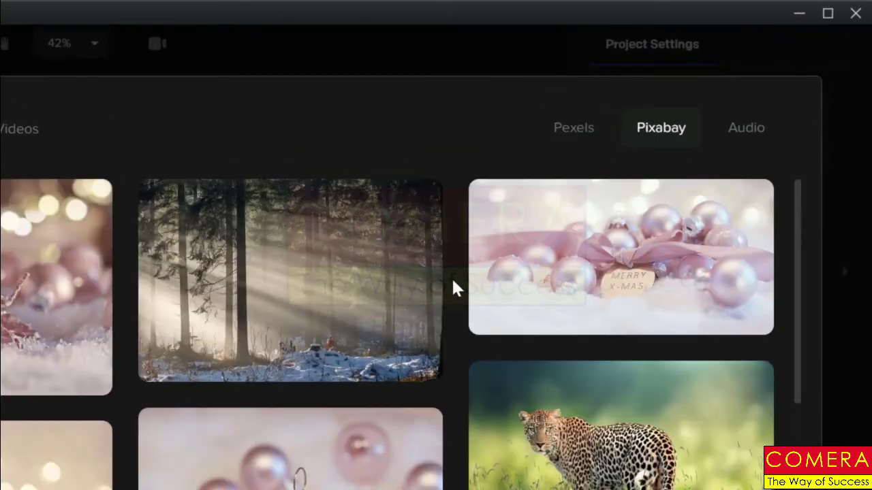
mouse_move(418, 317)
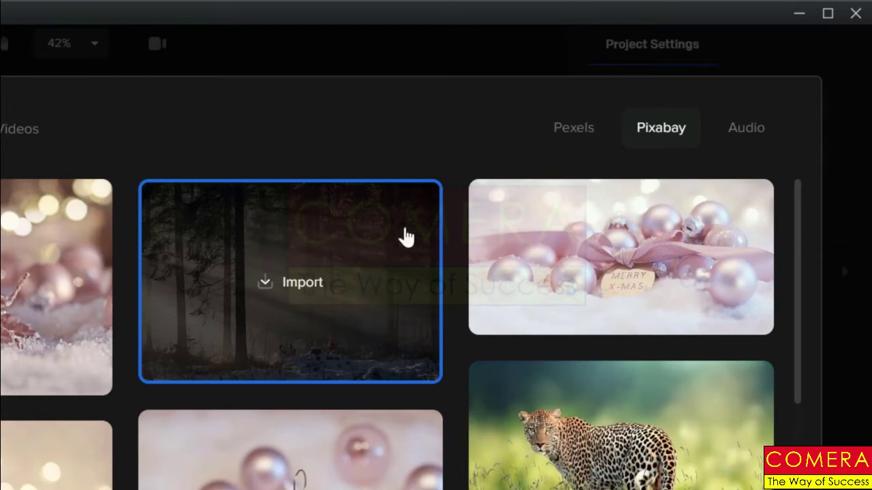
click(742, 130)
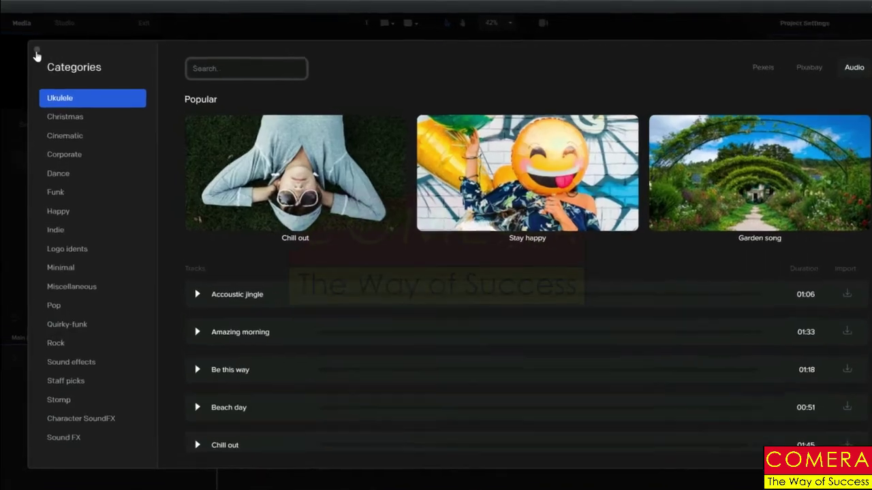
click(35, 47)
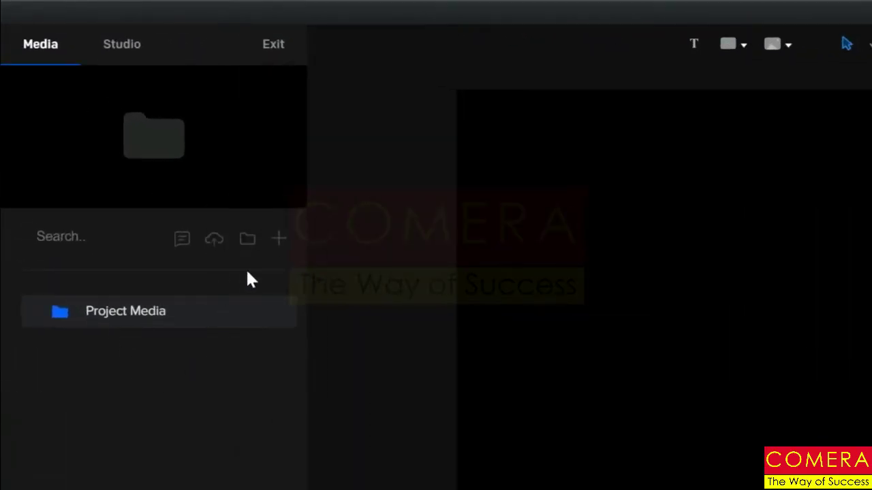
- Import newYear2021.mp4 from Downloads into the project media and place the clip on the canvas
click(278, 239)
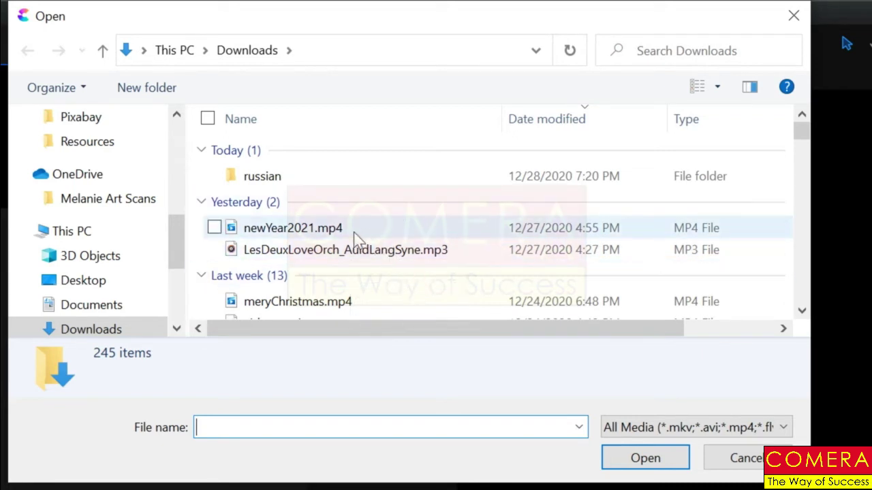
double_click(329, 229)
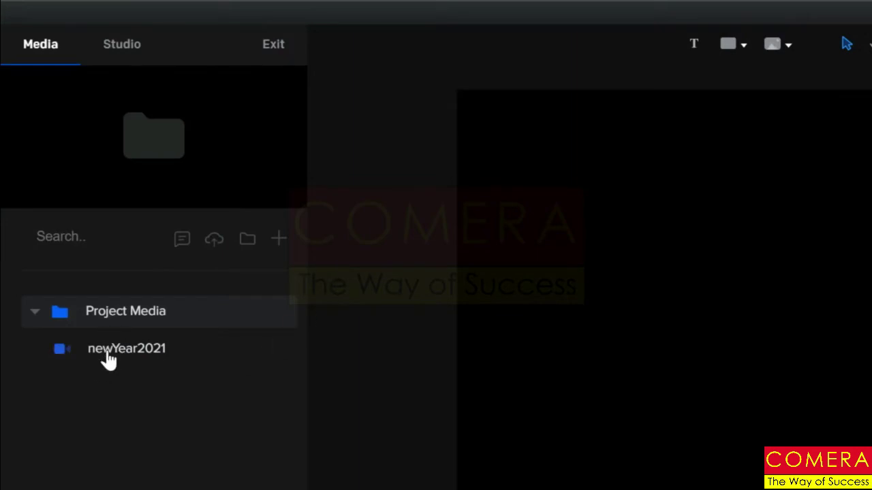
drag(107, 356, 668, 272)
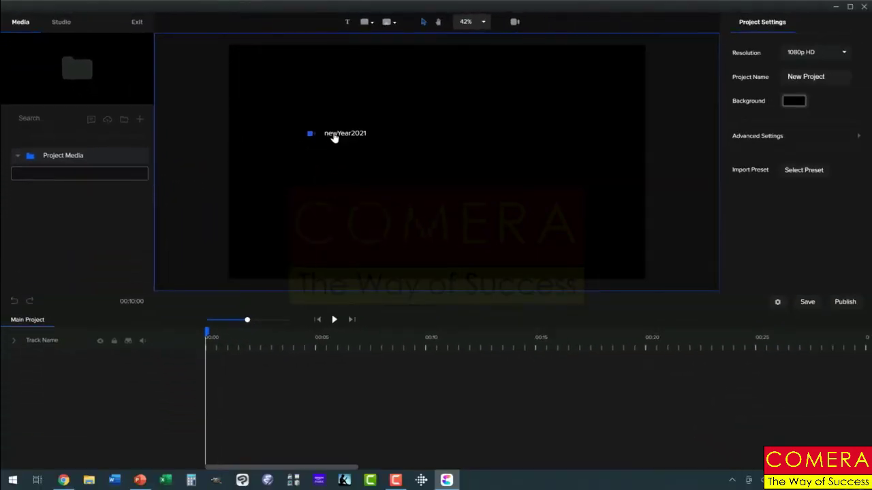
drag(333, 137, 334, 135)
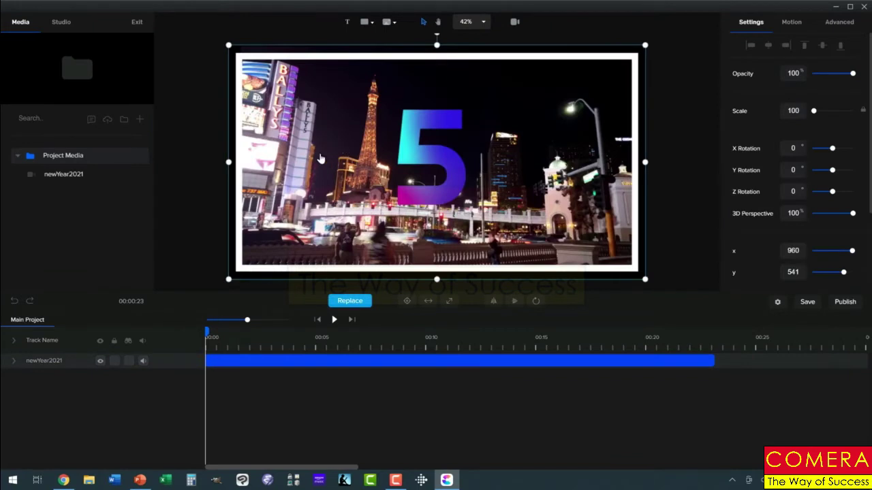
- Undo placing the newYear2021 clip on the canvas and delete it from the project media
click(12, 301)
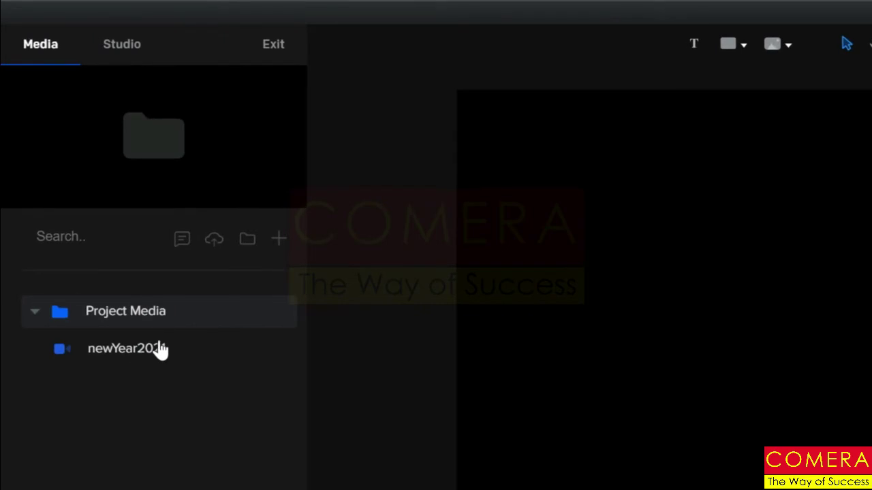
click(153, 350)
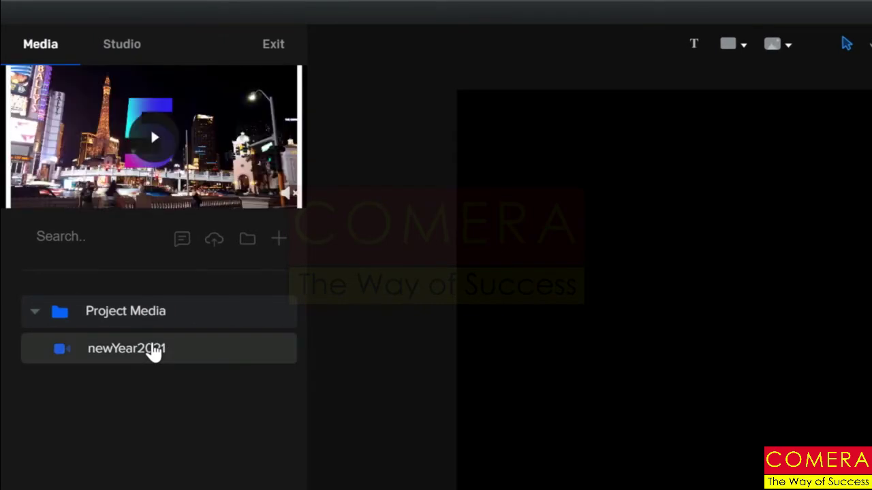
right_click(152, 351)
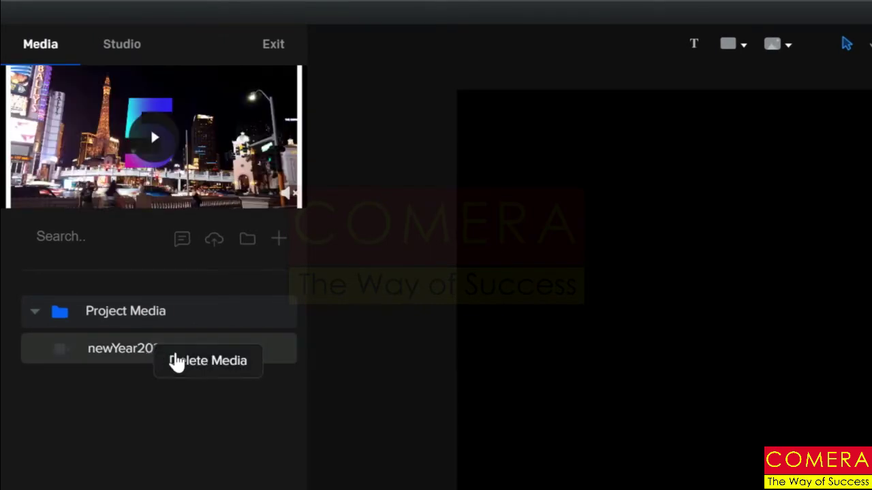
click(185, 366)
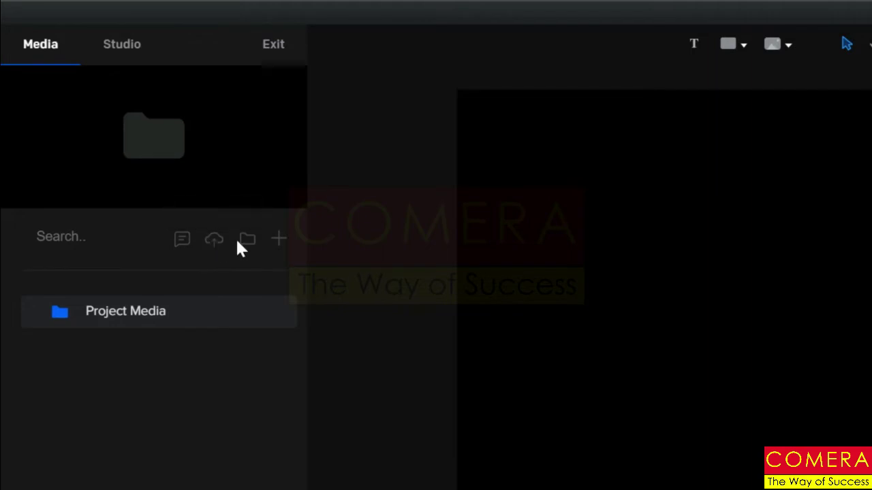
- Look over the Studio library's asset categories, including Scenes, Characters and Transitions
click(122, 51)
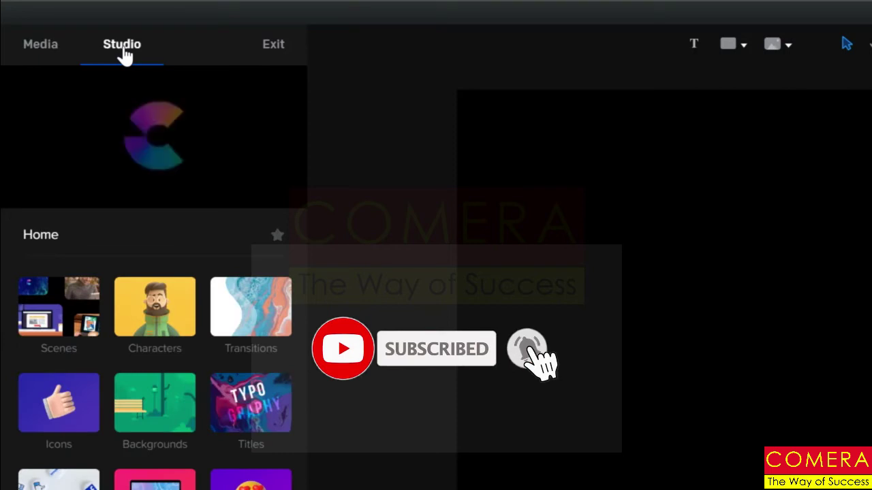
click(72, 312)
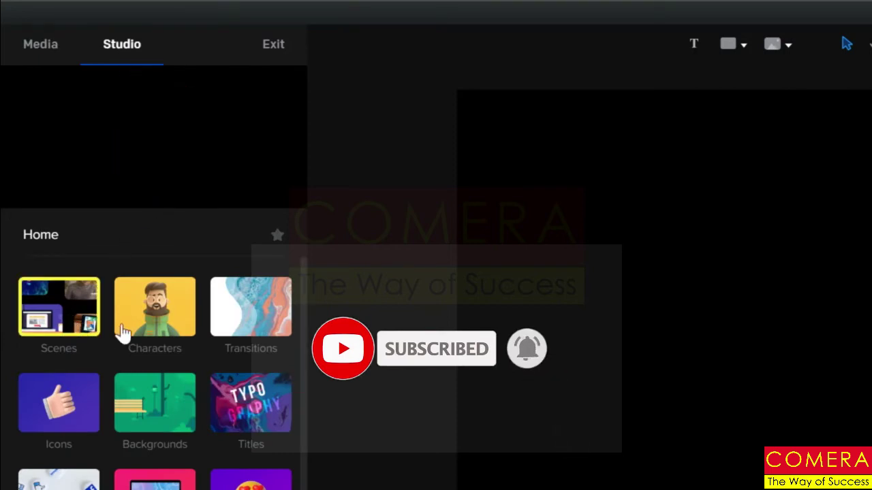
mouse_move(239, 311)
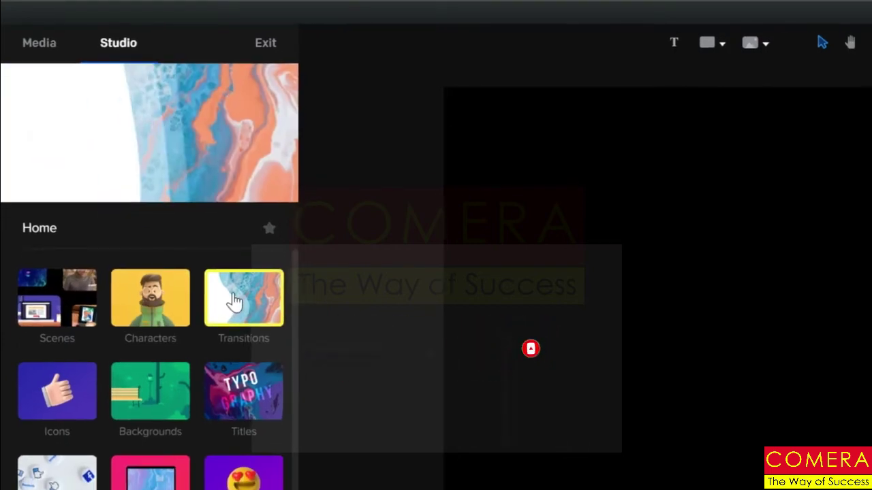
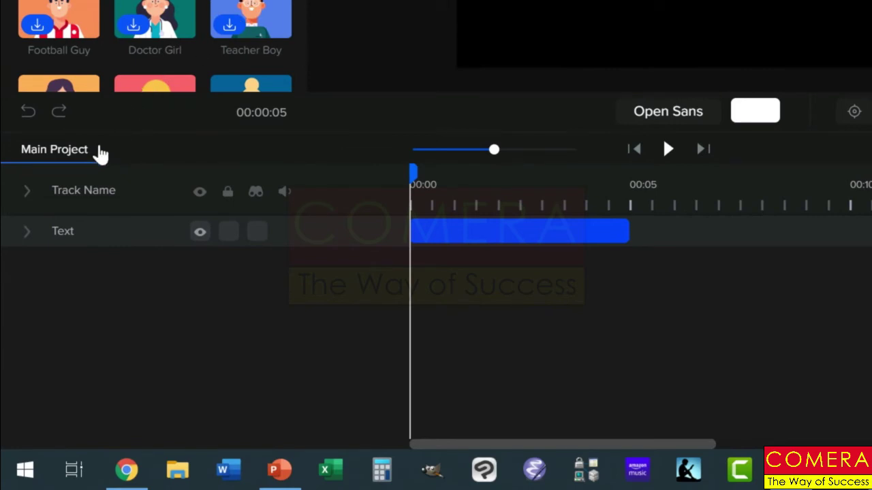
- Undo adding the text layer and redo it
click(27, 114)
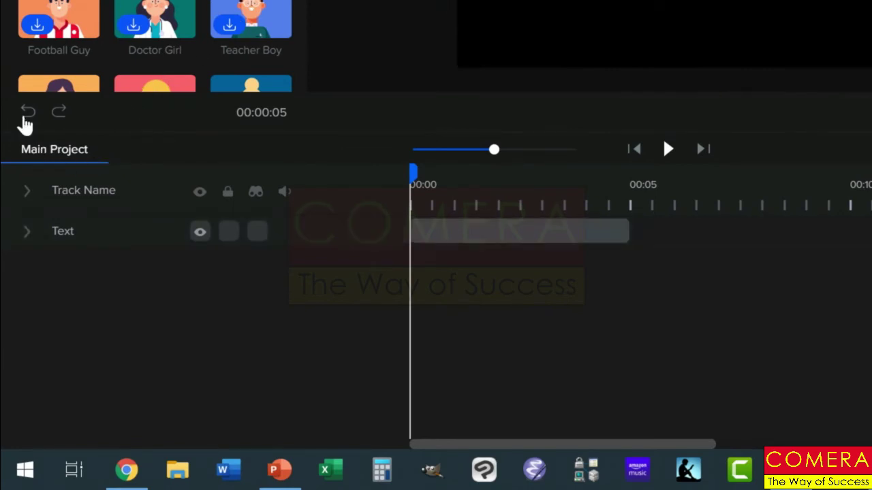
click(27, 113)
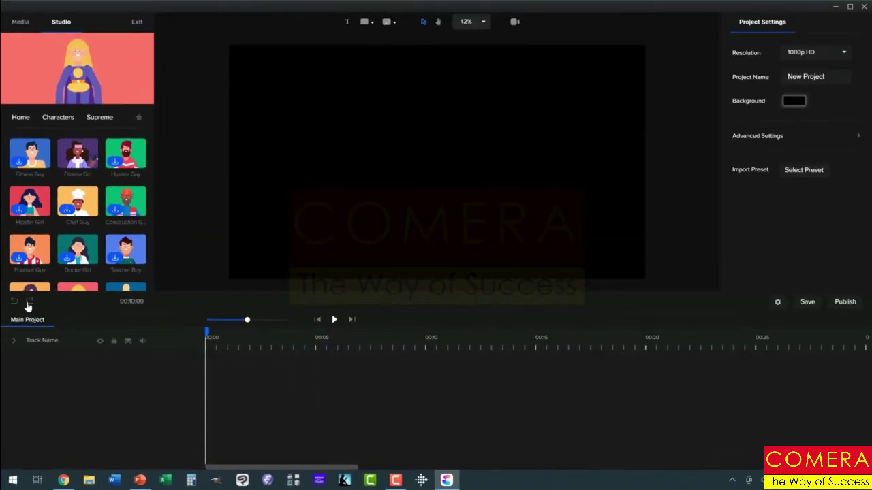
click(28, 305)
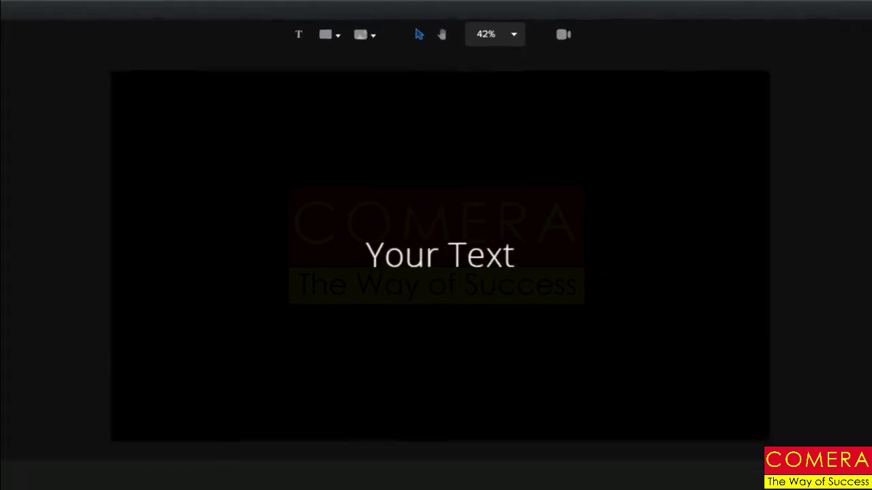
- Add a plain sharp-cornered rectangle from the shape library to the canvas and deselect it
click(371, 24)
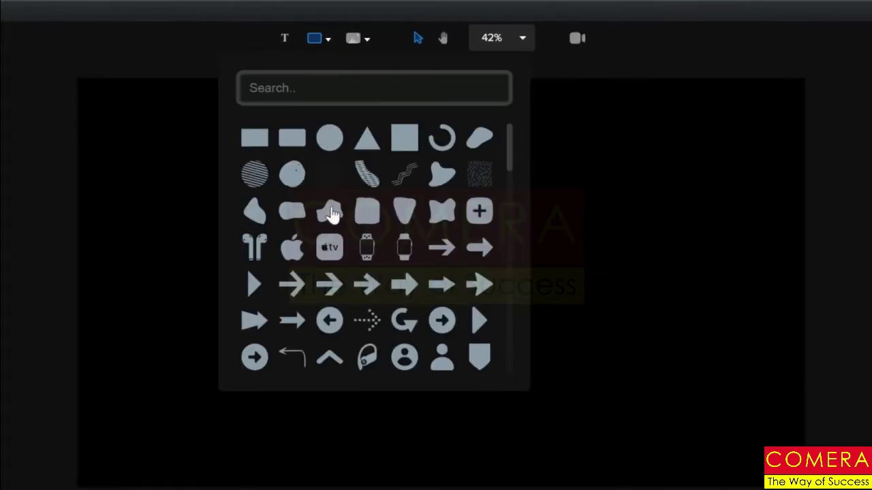
click(256, 140)
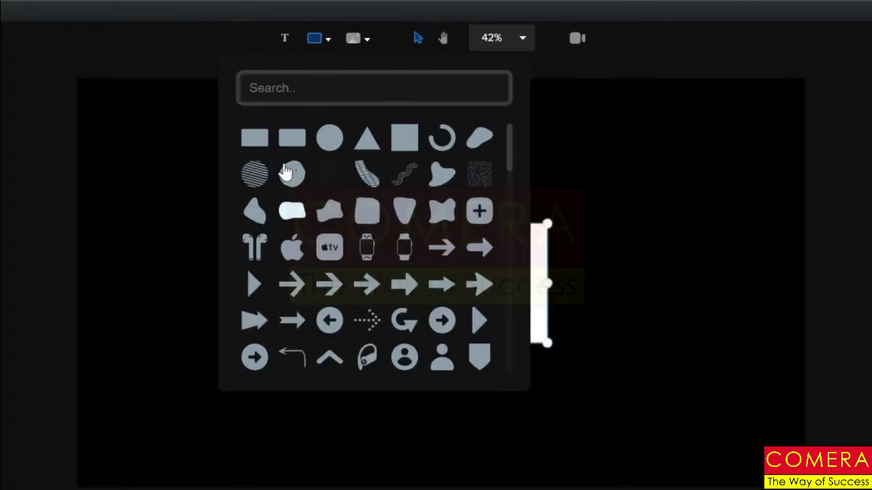
click(647, 153)
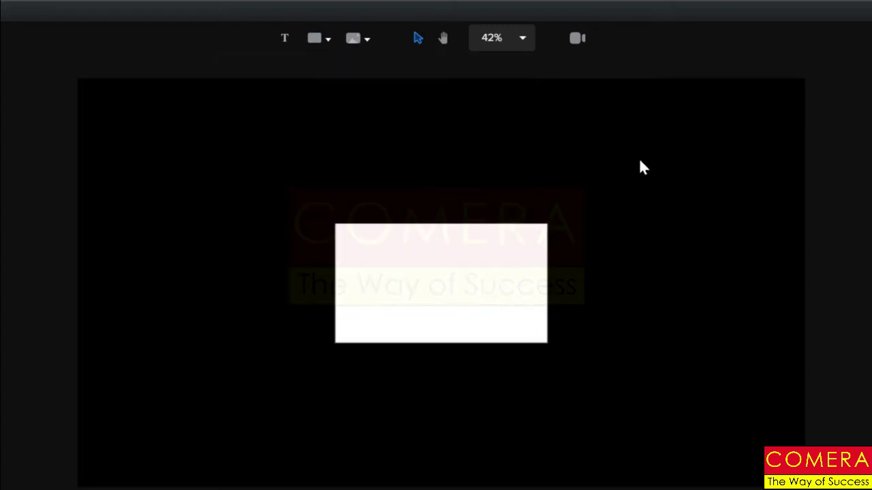
- Resize the white rectangle from its upper-left corner, left edge and upper edge, making it noticeably taller
click(467, 253)
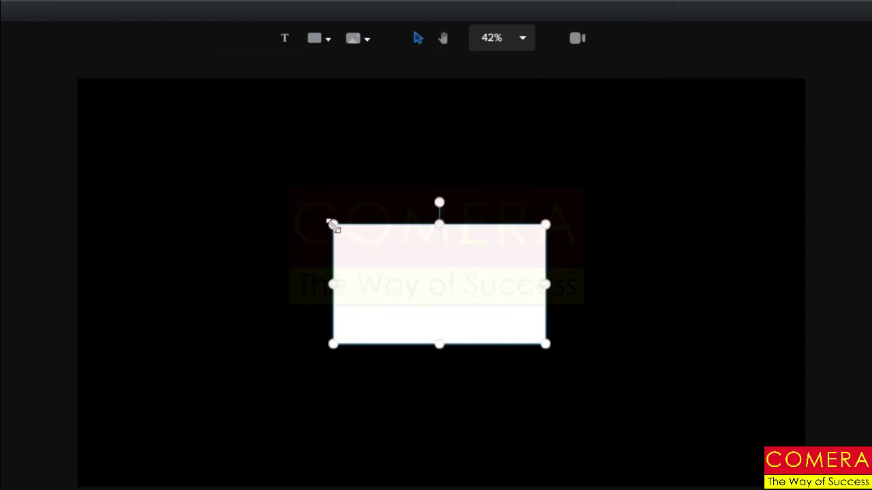
mouse_move(332, 225)
mouse_down()
mouse_move(286, 187)
mouse_move(306, 220)
mouse_move(342, 230)
mouse_up()
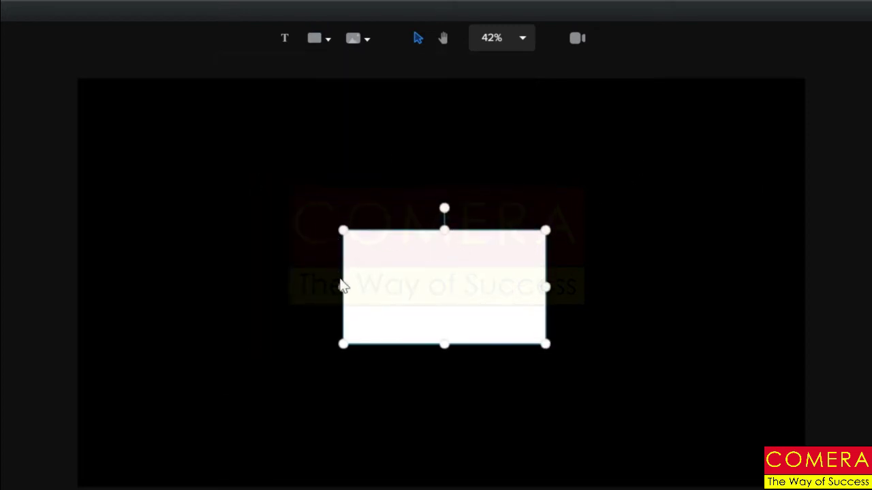
mouse_move(343, 287)
mouse_down()
mouse_move(258, 281)
mouse_move(350, 270)
mouse_move(332, 274)
mouse_up()
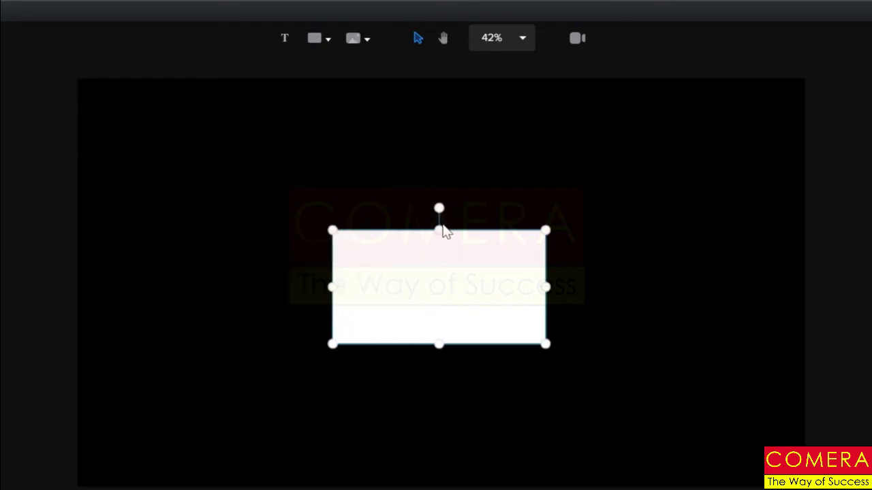
drag(439, 231, 431, 177)
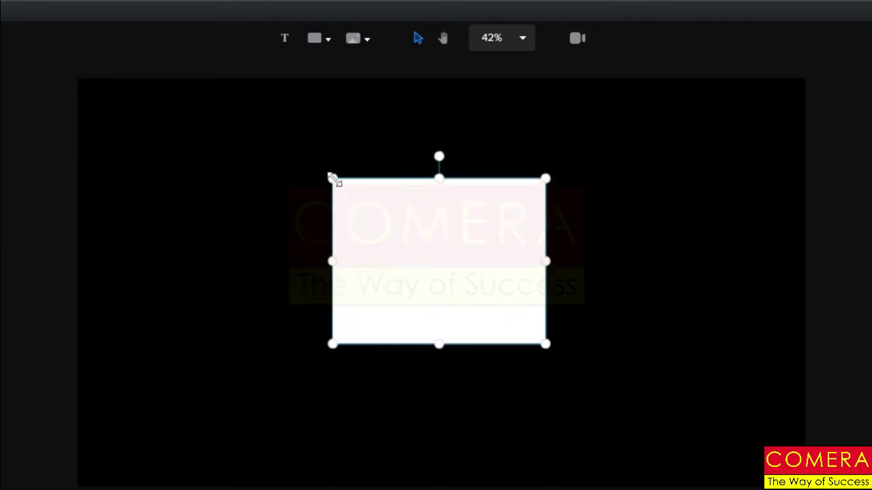
- Shrink the white rectangle slightly from its upper-left corner and delete its clip from the timeline
mouse_move(331, 179)
mouse_down()
mouse_move(303, 148)
mouse_move(337, 176)
mouse_up()
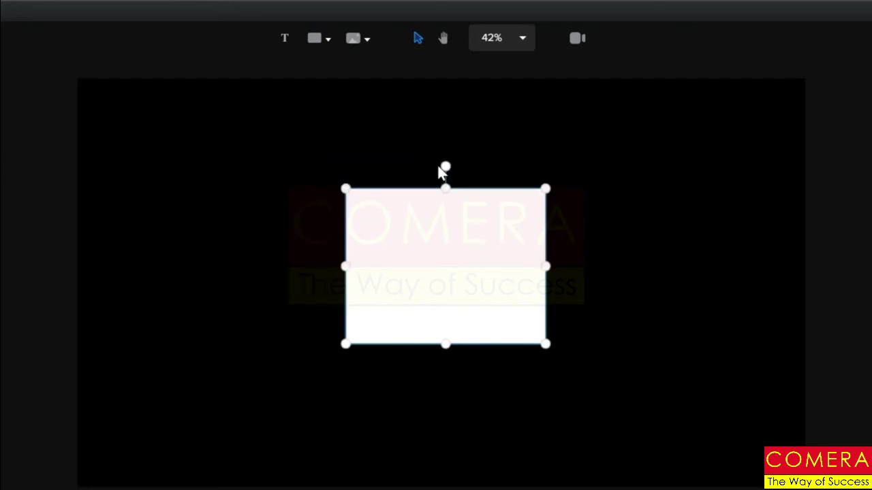
click(387, 236)
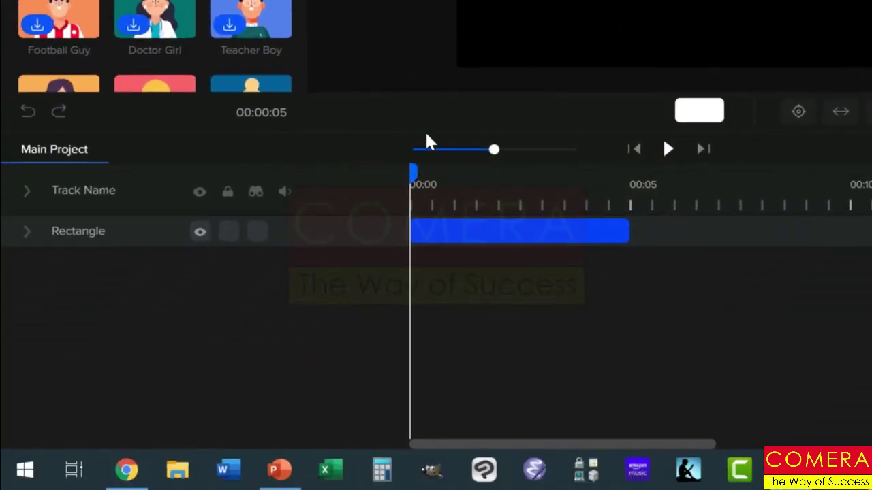
click(521, 237)
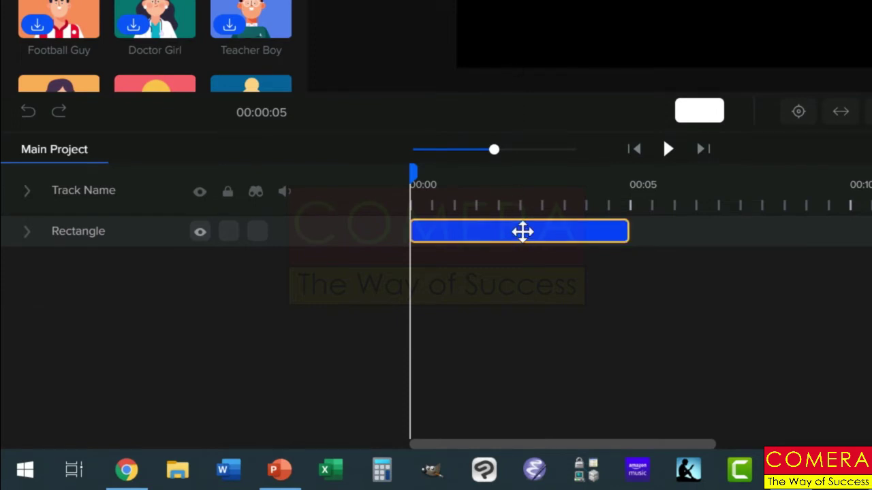
right_click(522, 232)
click(544, 288)
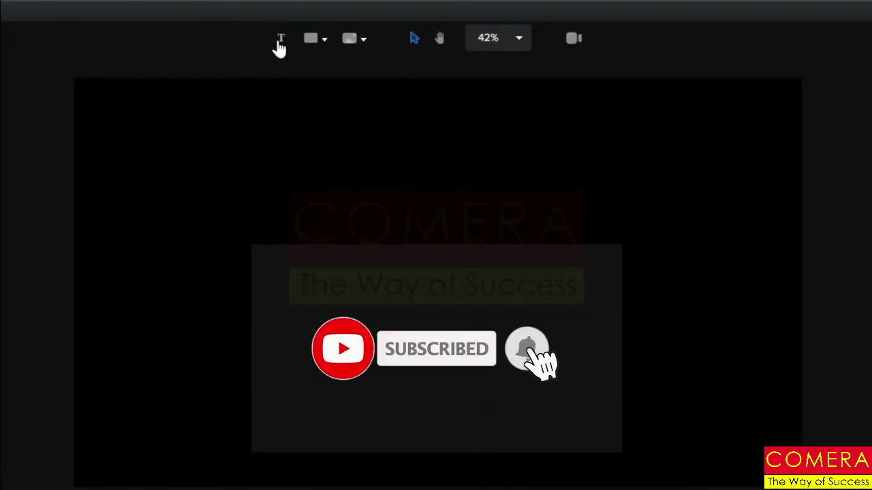
- Add a default text layer to the canvas, shifted slightly right and enlarged from its upper-left corner
click(279, 42)
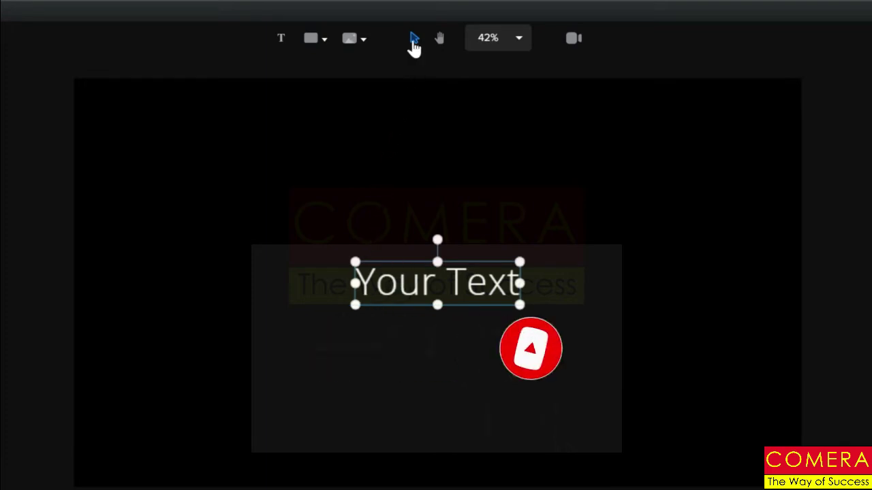
drag(410, 284, 459, 279)
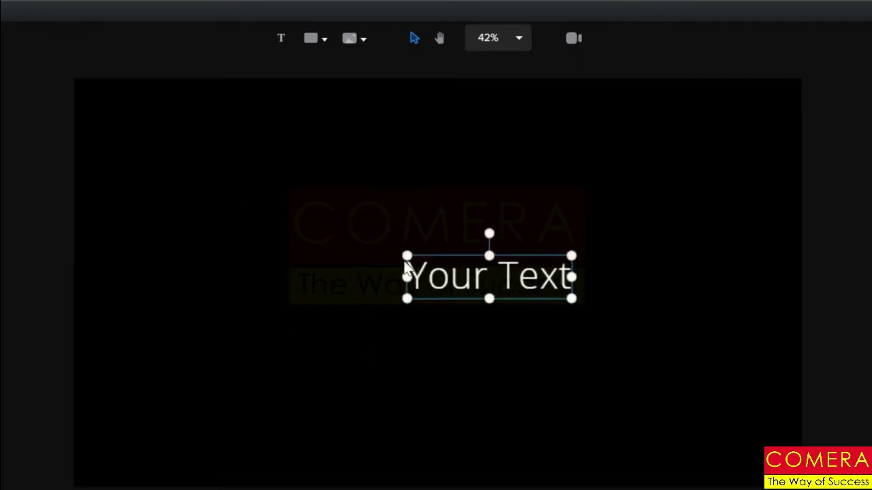
drag(408, 255, 341, 239)
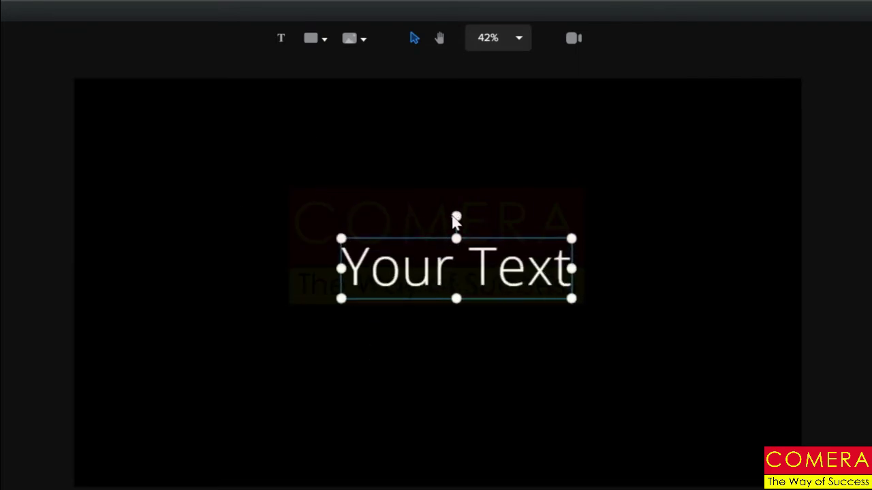
mouse_move(456, 216)
mouse_down()
mouse_move(510, 266)
mouse_move(416, 294)
mouse_move(425, 227)
mouse_move(455, 216)
mouse_up()
- Pan the canvas with the Hand tool and zoom in closely on the text
click(439, 41)
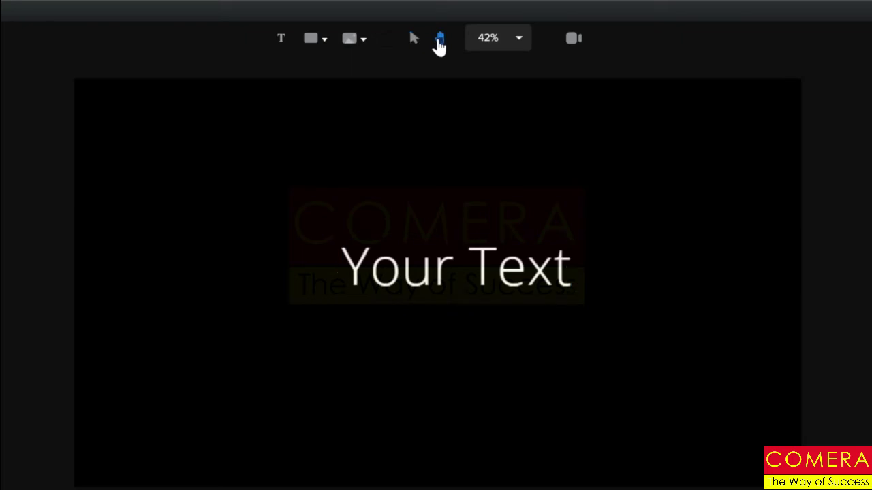
drag(343, 197, 383, 288)
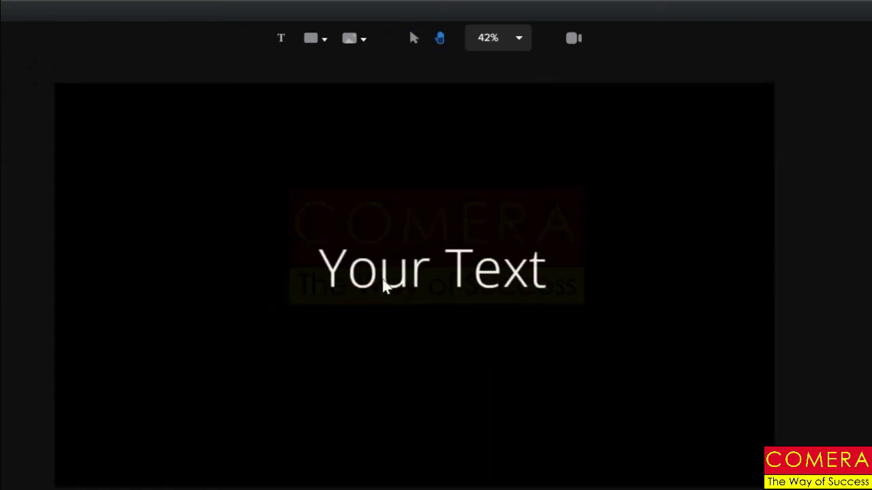
scroll(381, 286, up, 5)
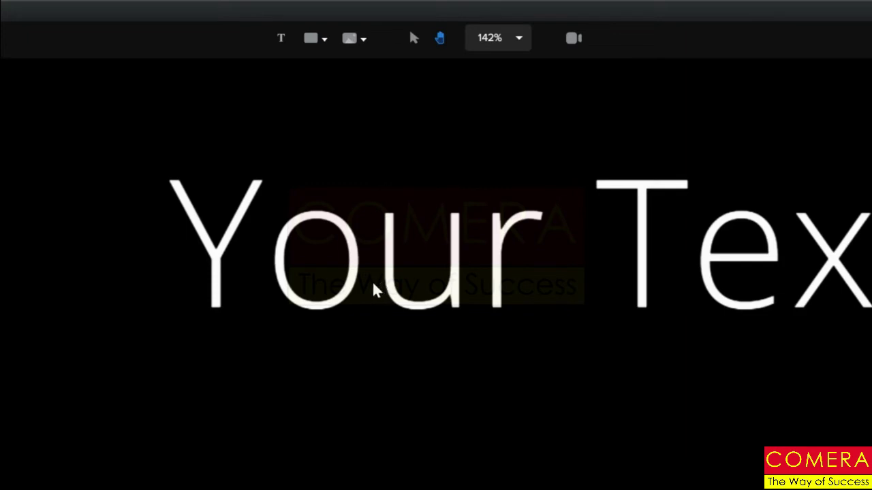
scroll(368, 285, down, 2)
scroll(500, 39, up, 5)
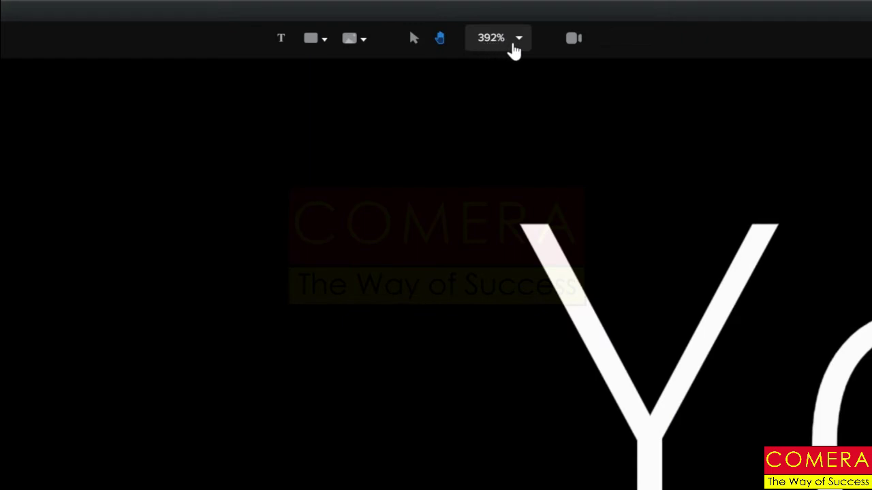
- Set the canvas zoom to 75% and fit the canvas to the screen
click(519, 41)
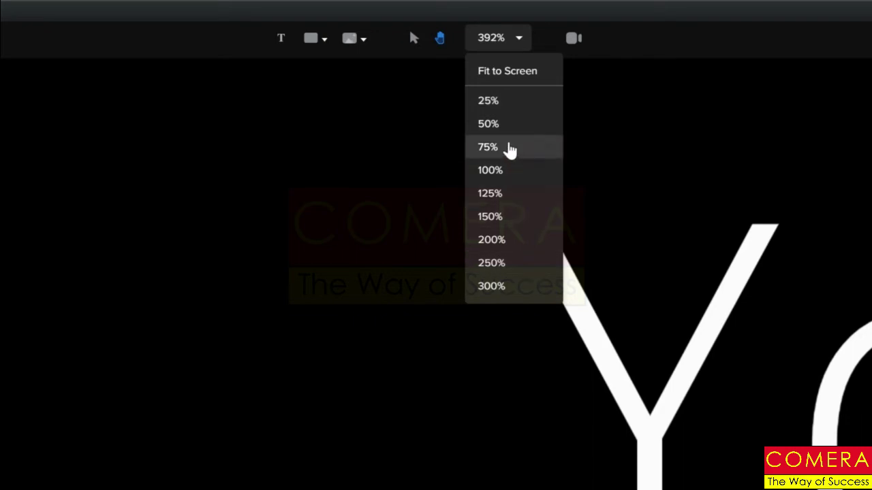
click(503, 148)
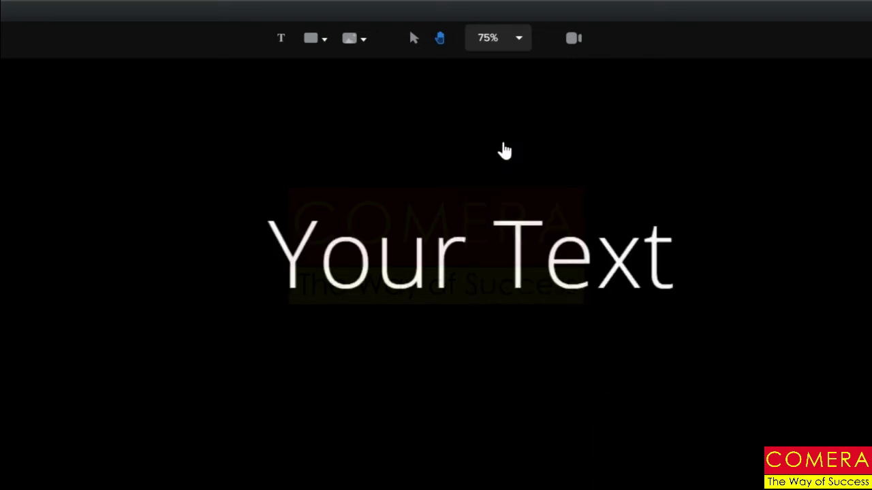
click(519, 43)
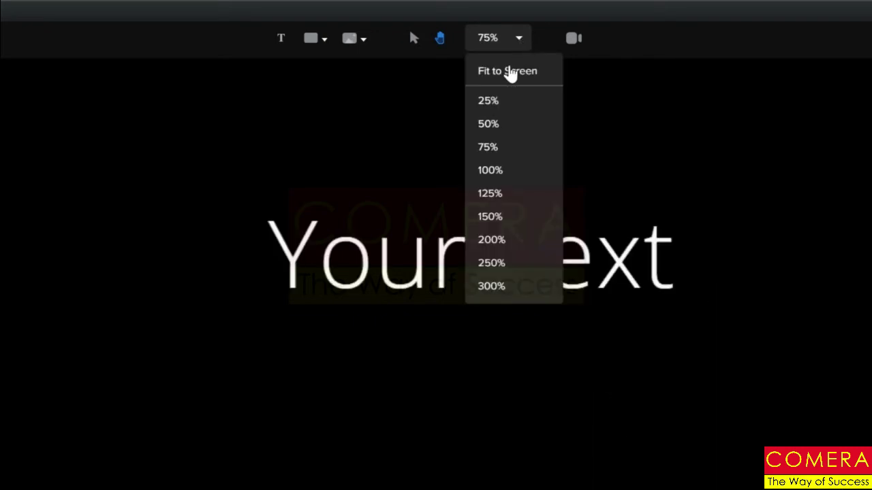
click(510, 75)
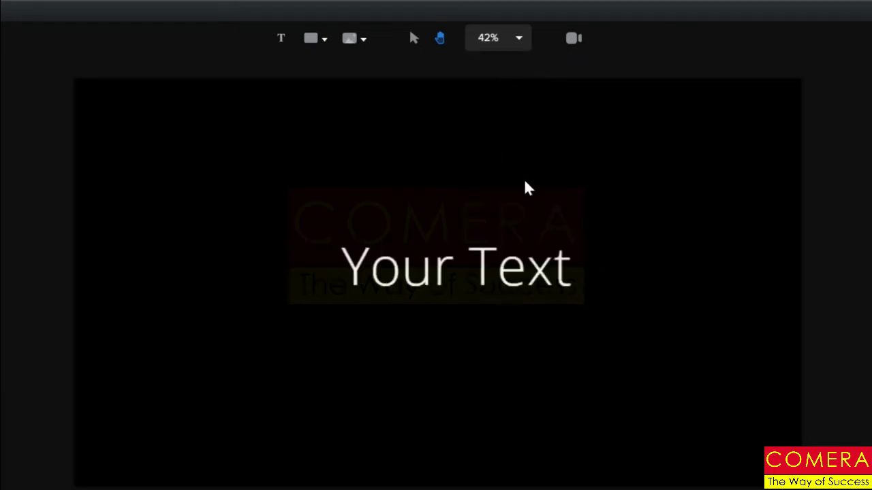
- Enter camera mode to view the camera frame around the canvas and exit it
click(574, 39)
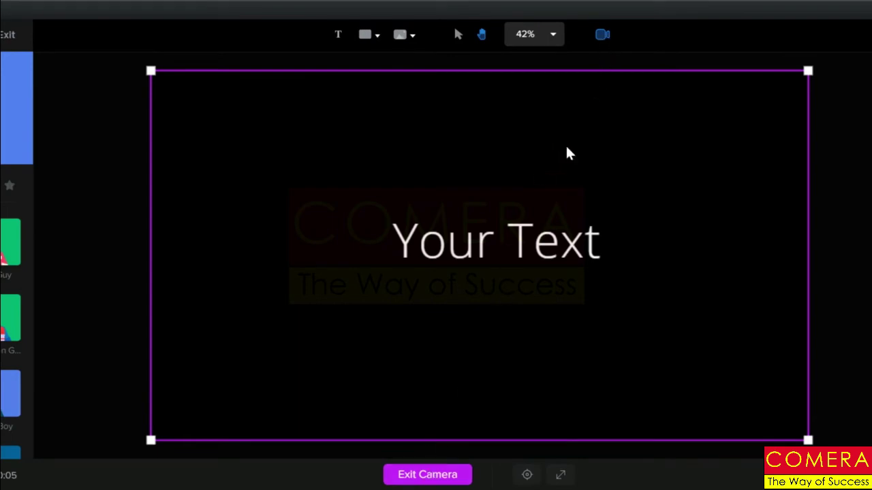
click(441, 476)
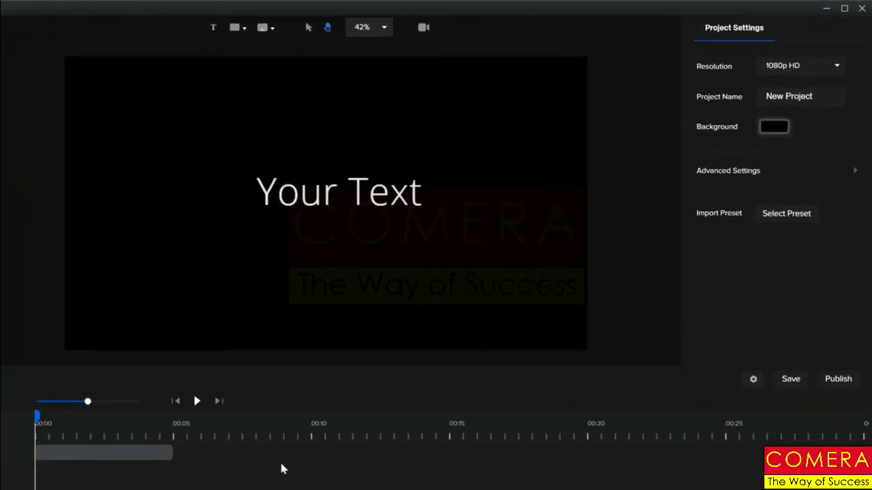
- Select the text layer and enlarge it from its upper-left corner to a scale of 150
click(146, 453)
click(146, 452)
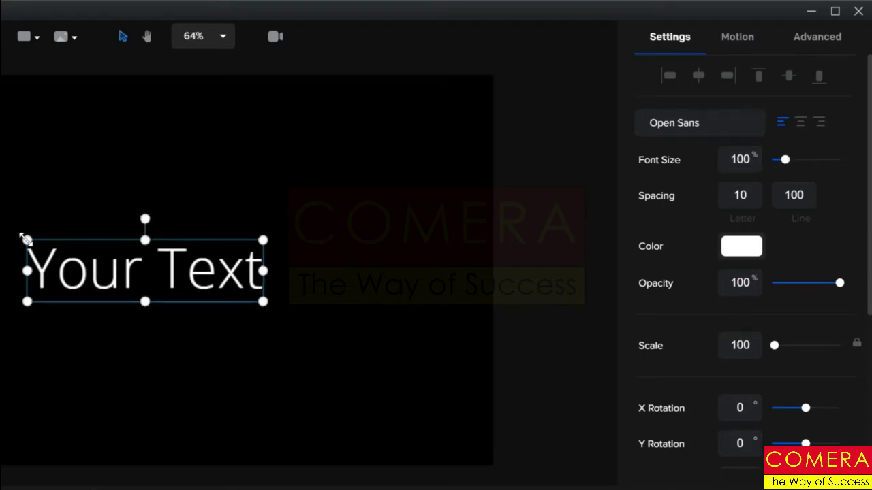
drag(26, 238, 0, 209)
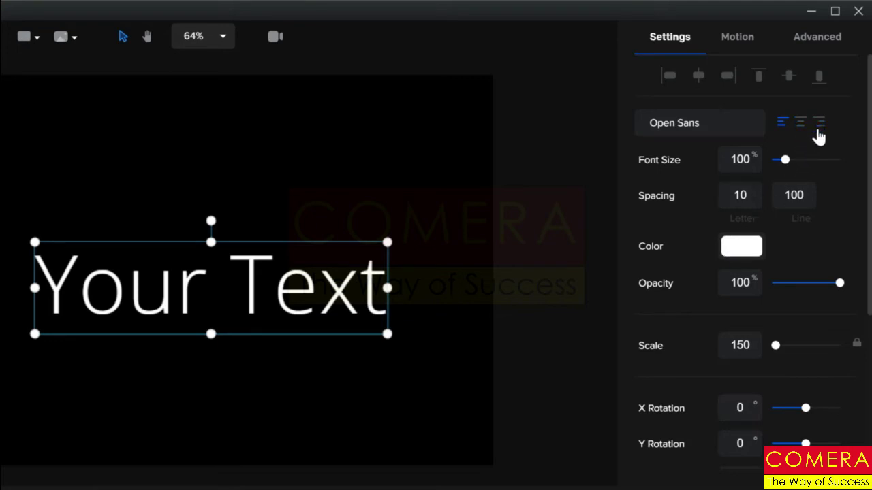
- Align the text to the canvas's left, horizontal centre, right, top, vertical middle and bottom in turn, finishing with it centred on the canvas
click(669, 87)
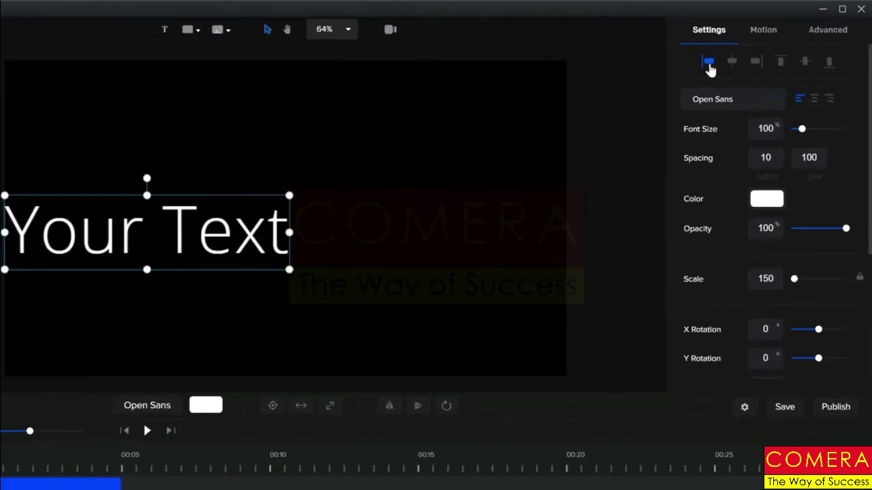
click(732, 67)
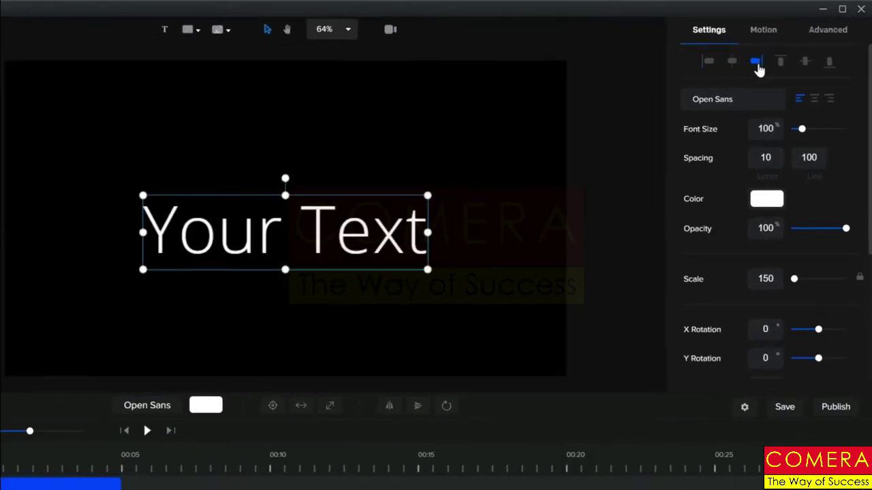
click(757, 63)
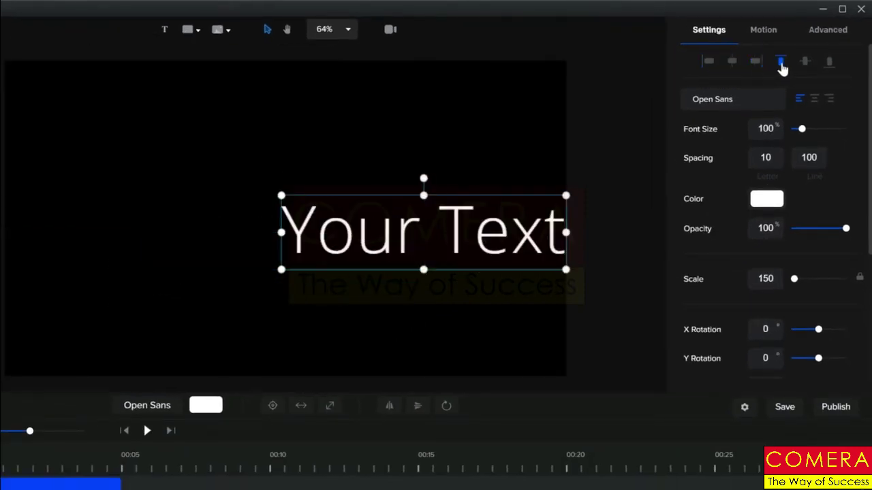
click(782, 66)
click(805, 65)
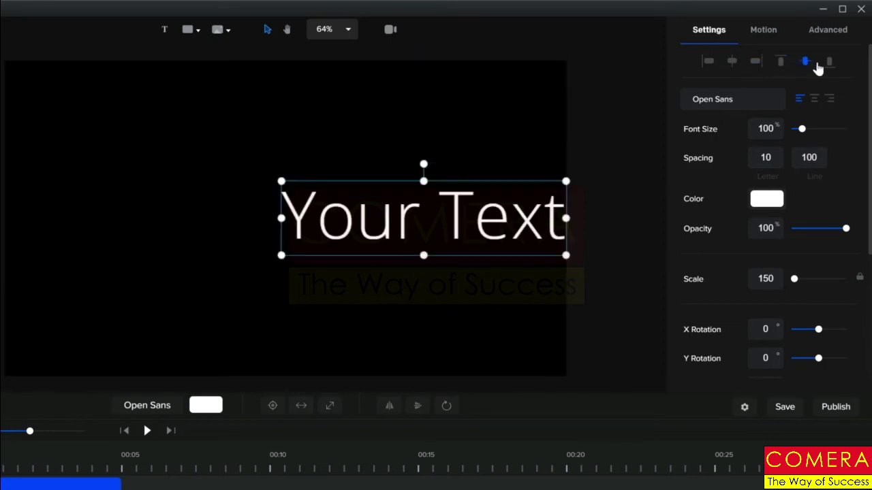
click(829, 64)
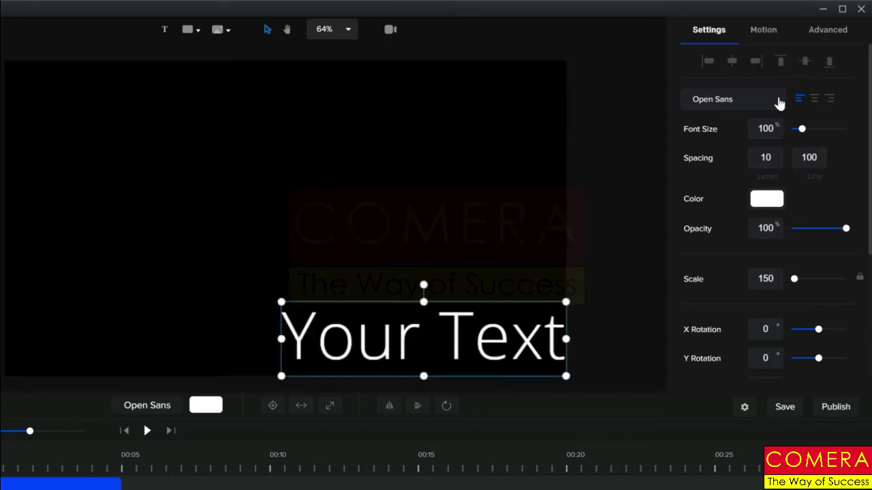
click(274, 407)
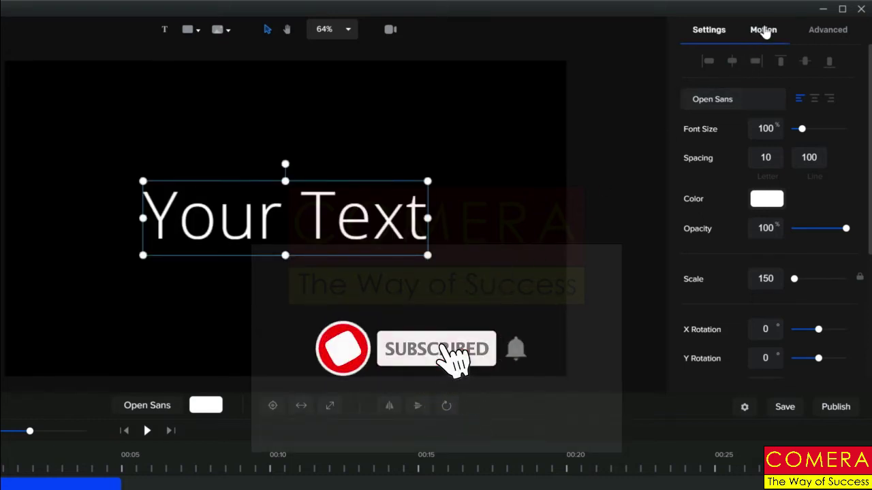
- Apply the Slide motion preset Right / Right from the In & Out group to the text
click(763, 29)
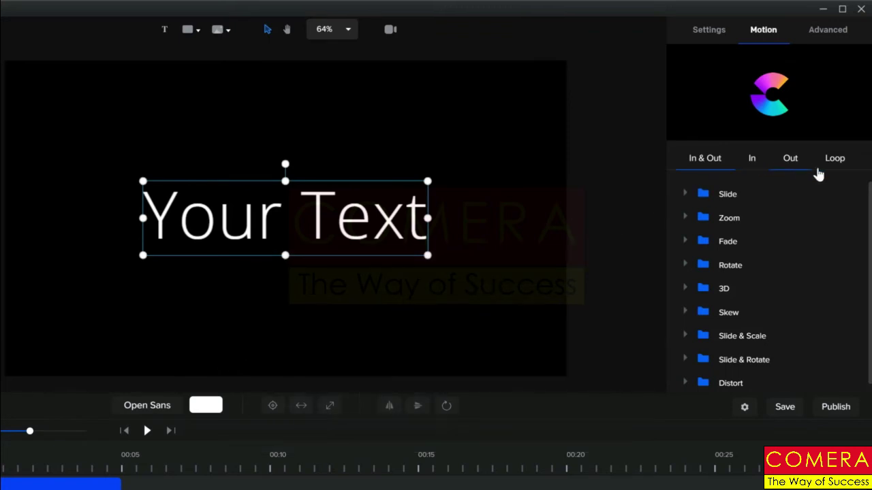
click(685, 197)
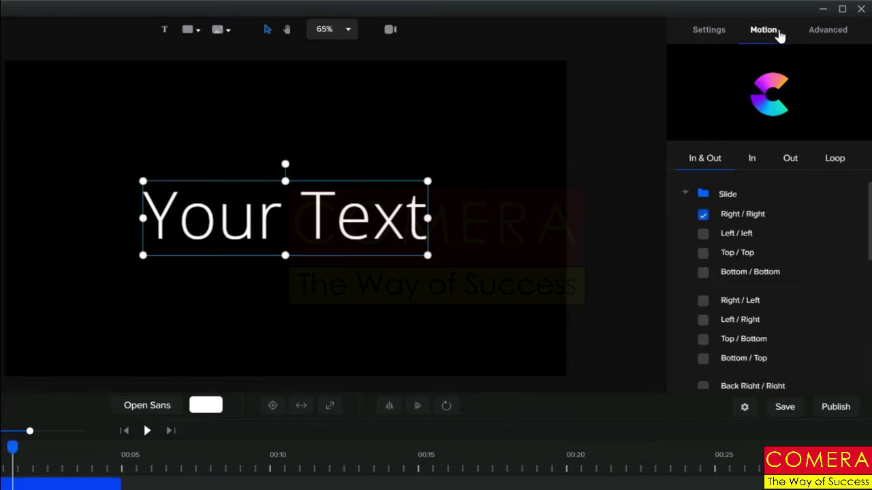
- Give the text a red border with colour #FF0101 and a width of 10
click(827, 32)
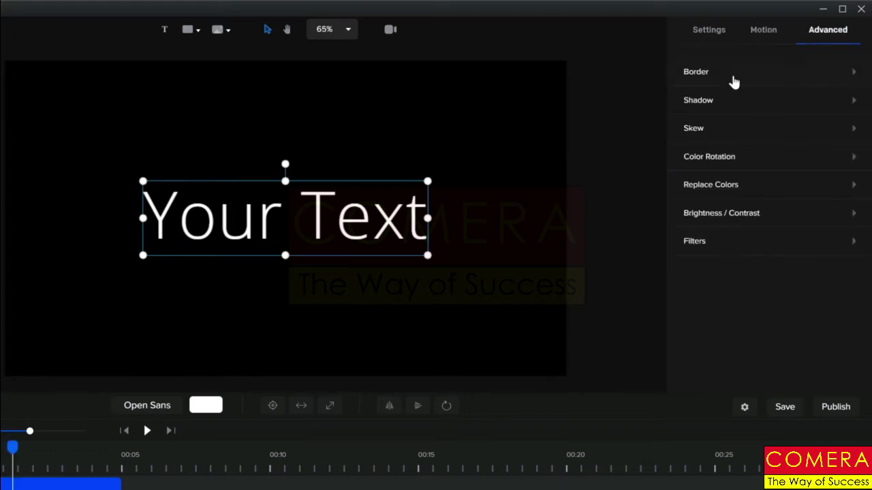
click(844, 76)
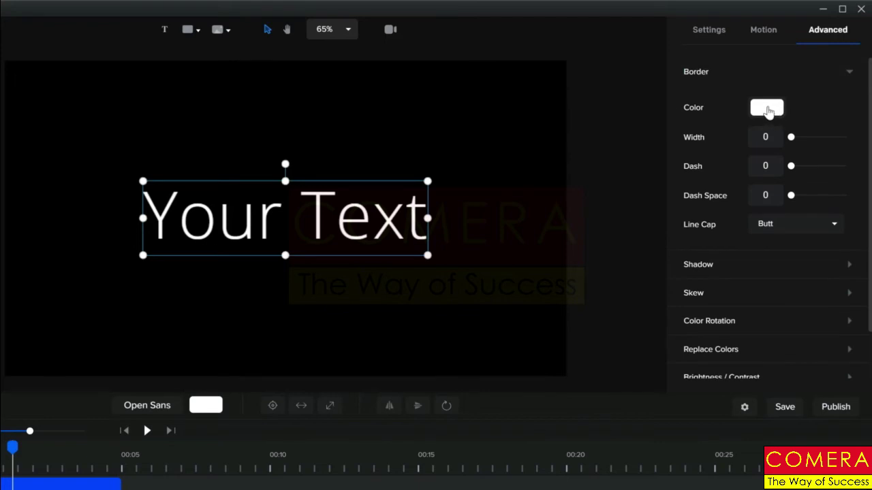
click(767, 109)
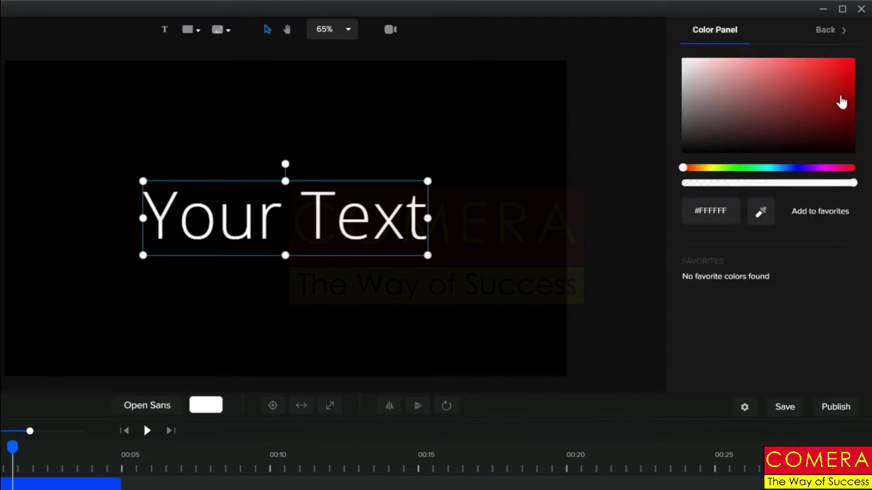
drag(841, 101, 855, 39)
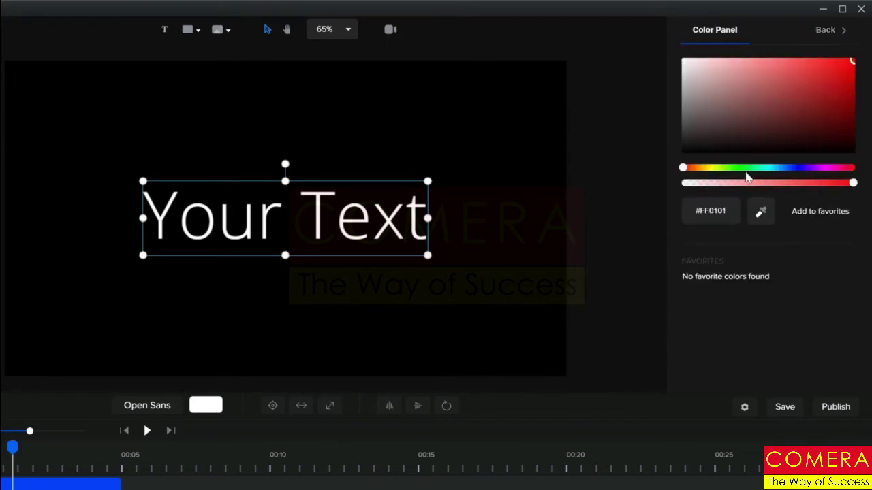
click(832, 31)
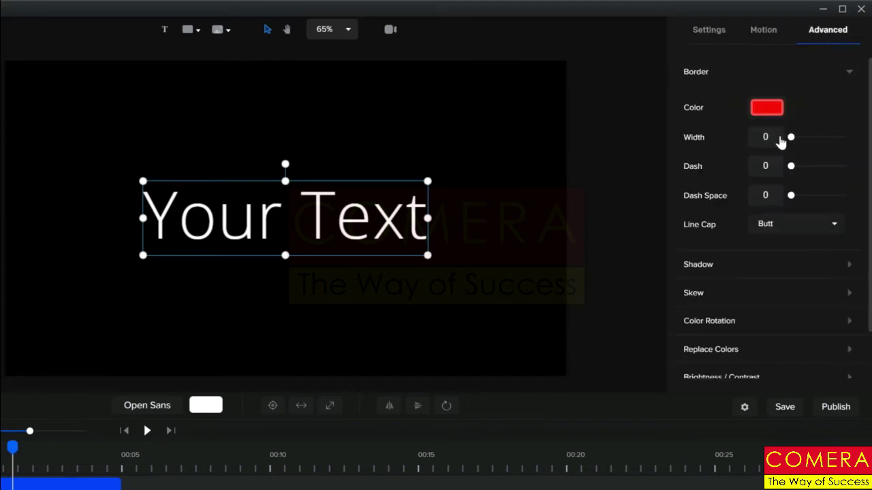
drag(794, 137, 796, 137)
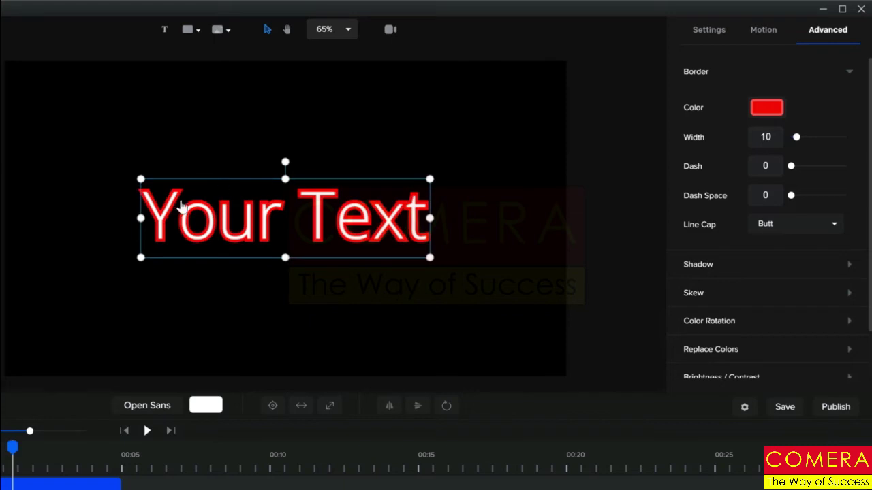
- Return to the text's general settings and add a second default text layer to the canvas
click(771, 32)
click(712, 34)
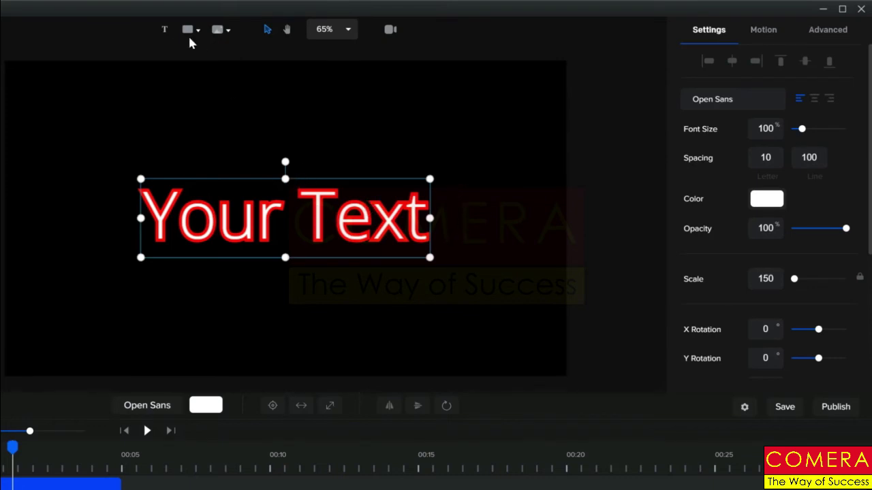
click(169, 34)
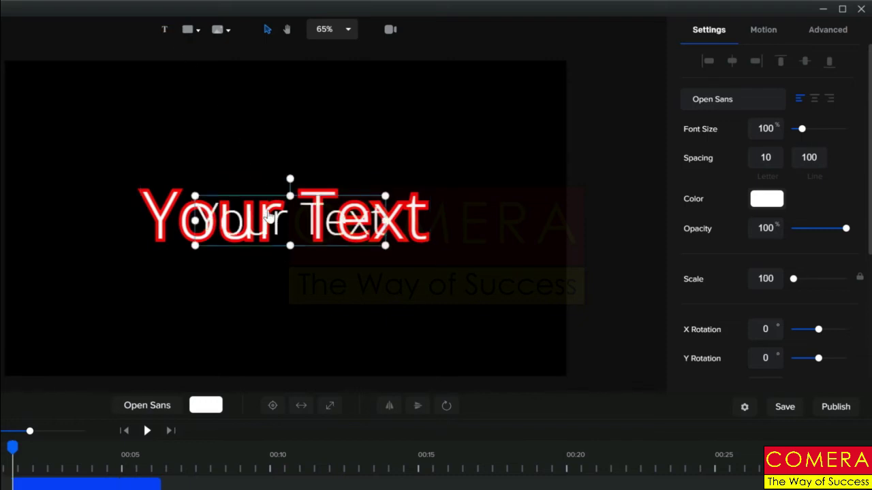
- Move the newly added plain text below the red-bordered text and select each of the two texts in turn
drag(269, 216, 294, 328)
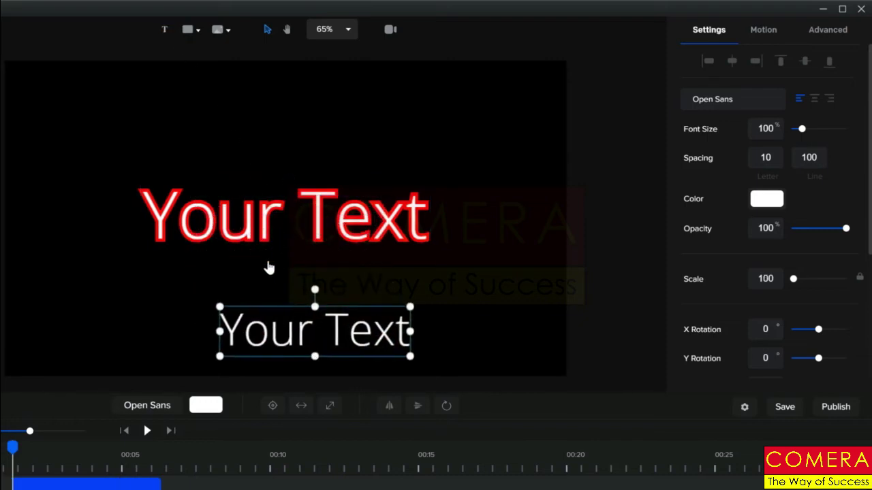
click(267, 228)
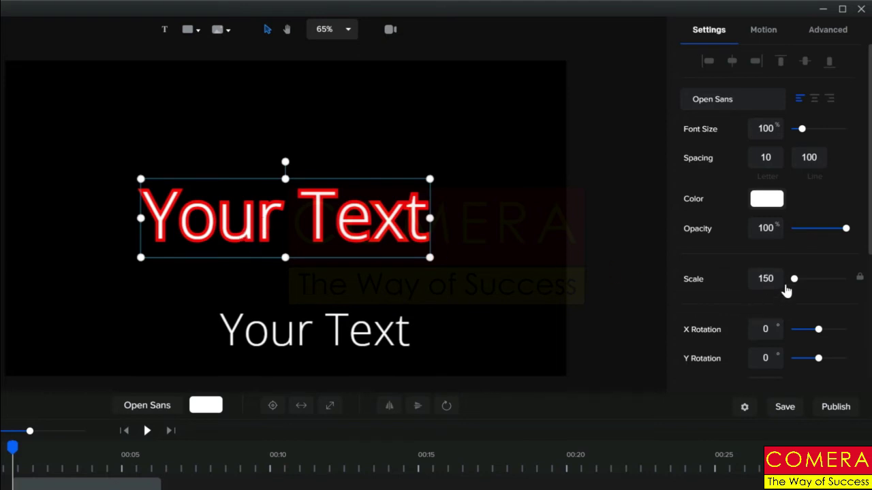
click(360, 333)
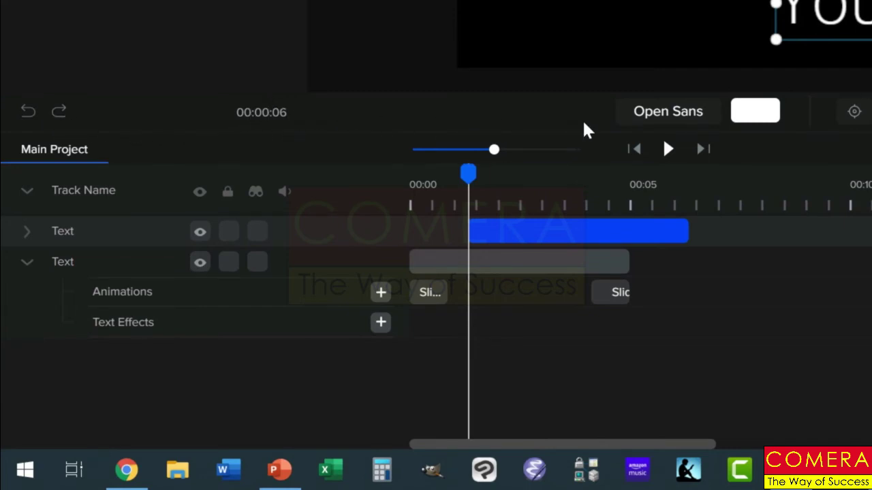
- Centre the plain text on the canvas and enlarge it to the canvas width, then expand it to cover the whole canvas
click(854, 111)
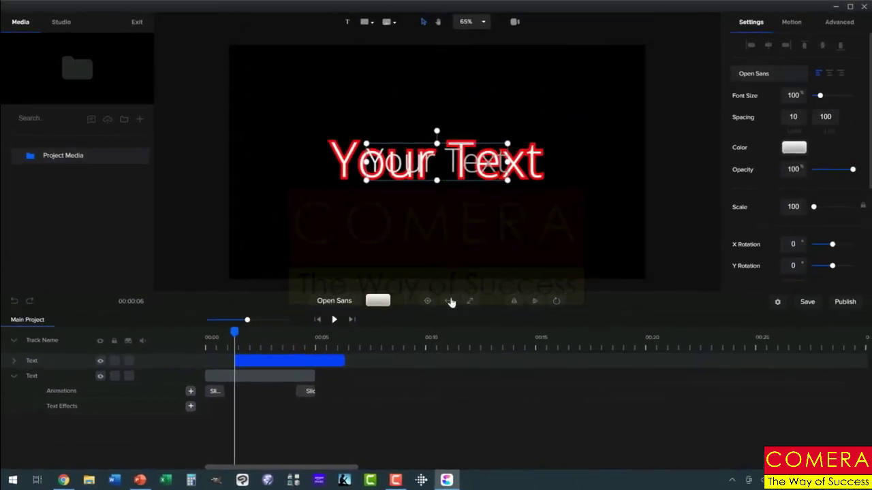
click(449, 301)
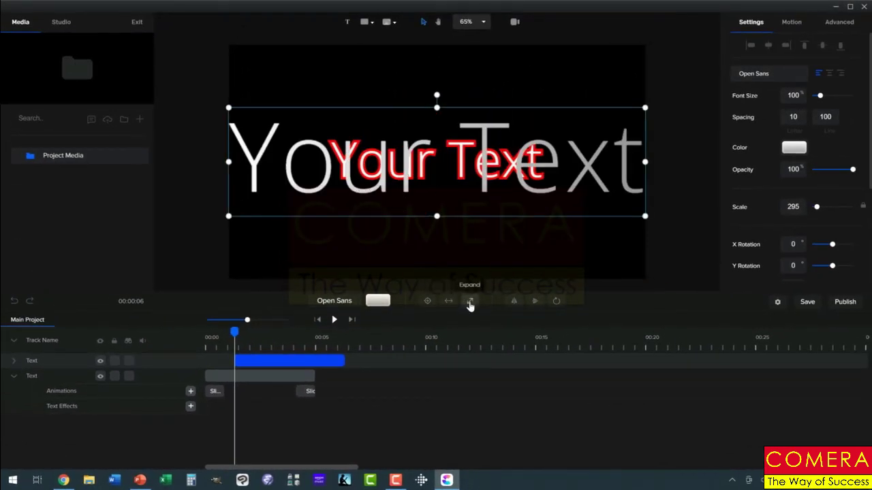
click(469, 303)
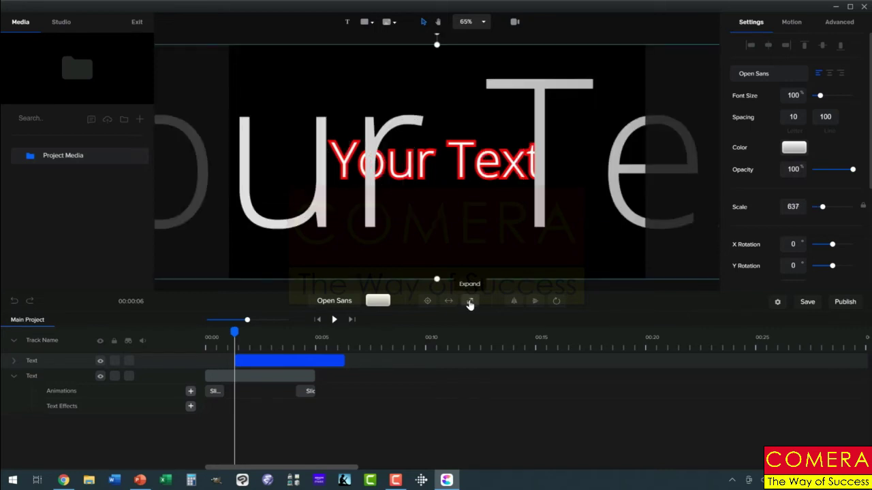
- Flip the plain text both horizontally and vertically
click(514, 303)
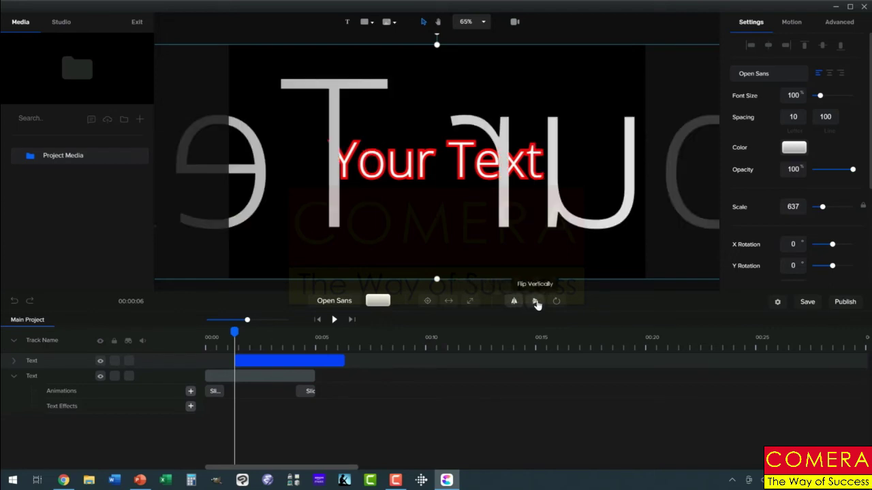
click(536, 301)
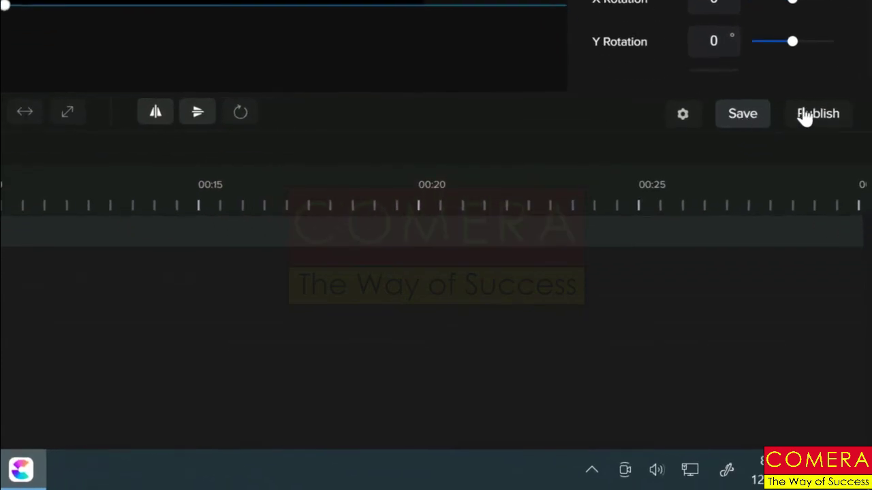
click(690, 117)
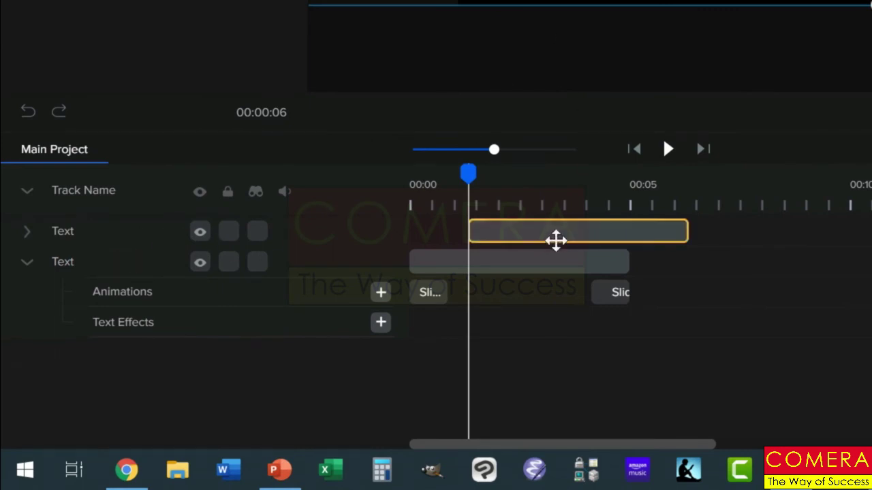
- Extend the upper text clip's end to about 00:10 and shift the whole clip about half a second later
click(555, 238)
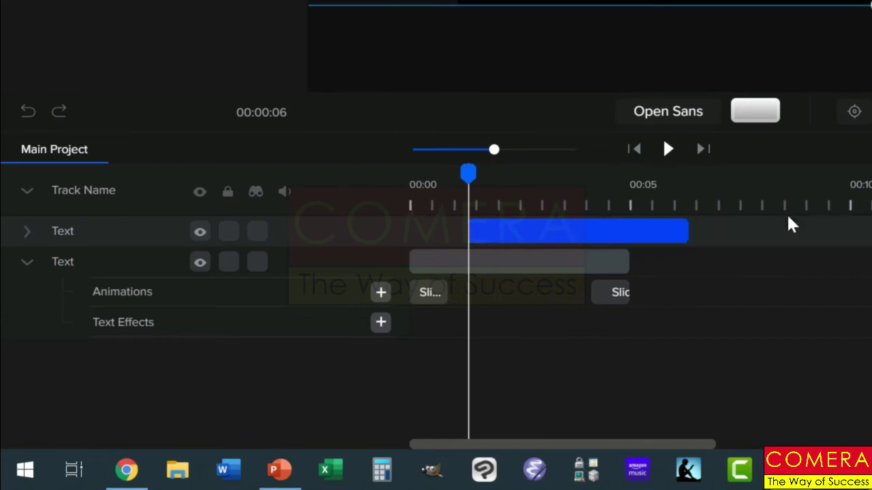
drag(683, 235, 847, 233)
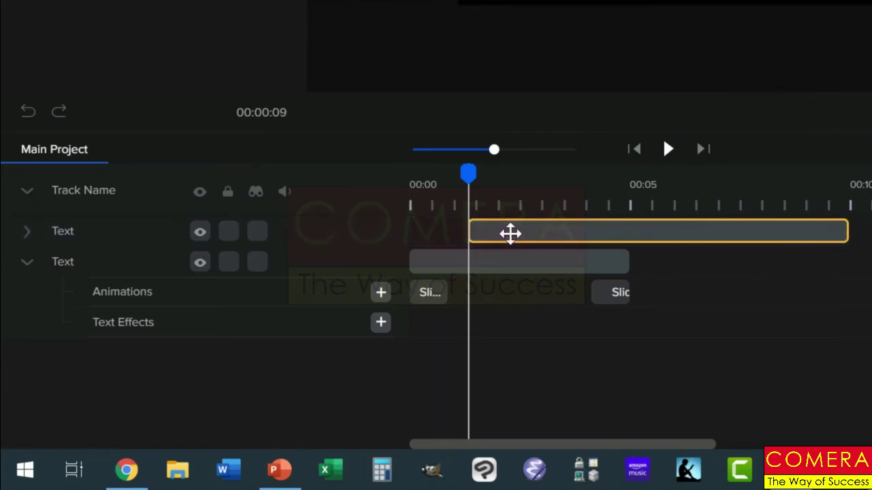
drag(510, 233, 532, 239)
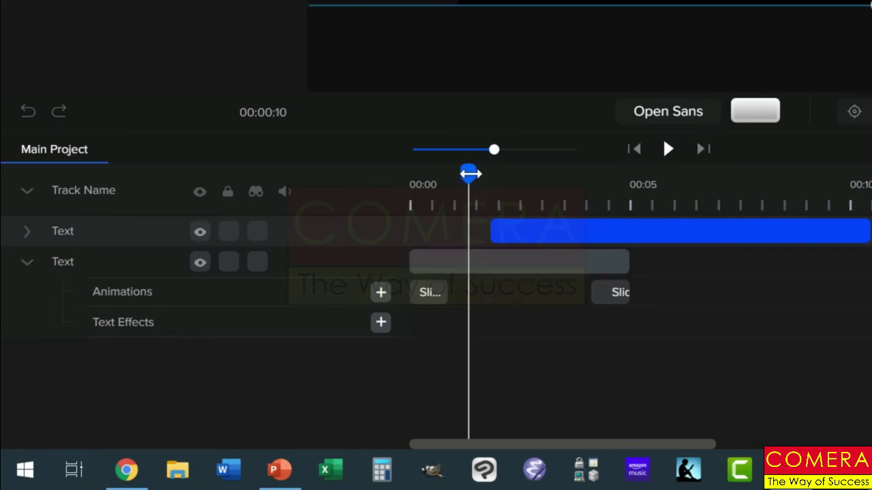
- Scrub the playhead back to the timeline's start and preview the project, pausing at about 3 seconds
click(512, 174)
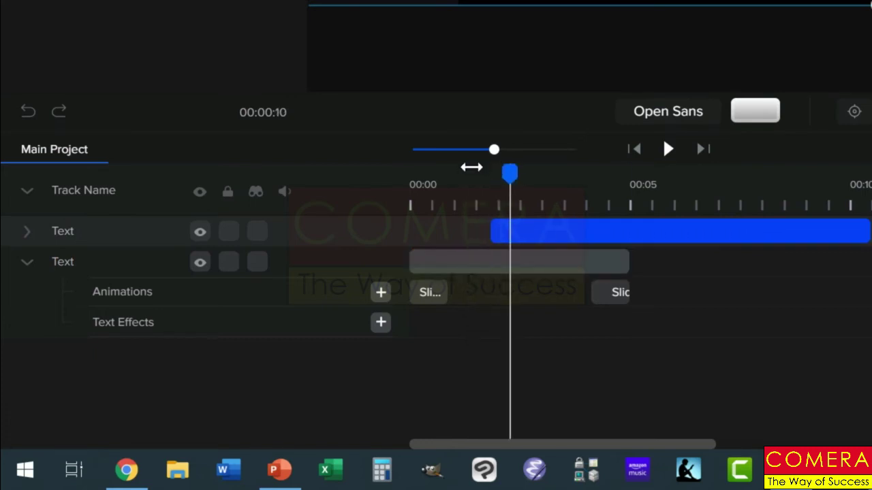
drag(471, 167, 412, 174)
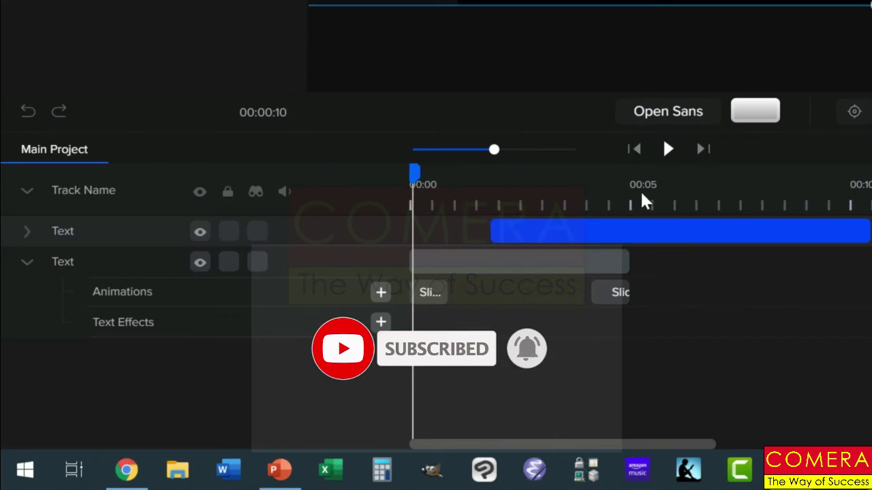
click(669, 149)
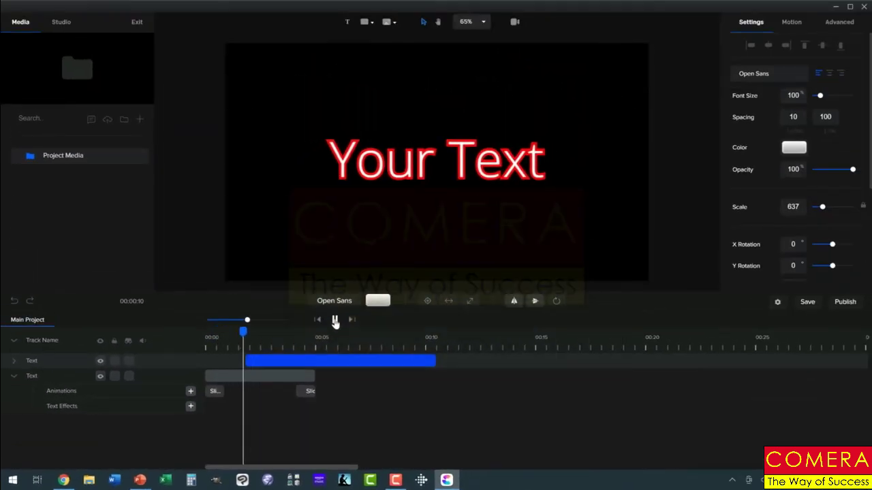
click(334, 319)
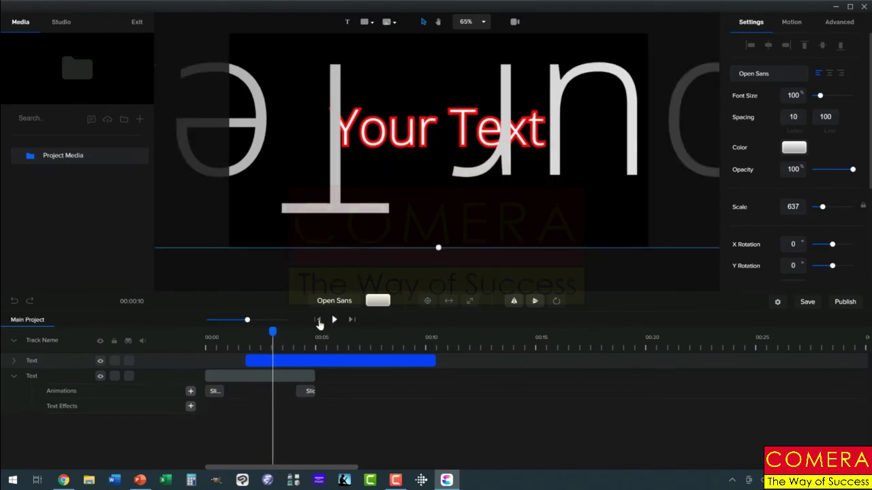
- Jump the playhead to the project's start and end, and magnify the timeline with its beginning in view
click(317, 320)
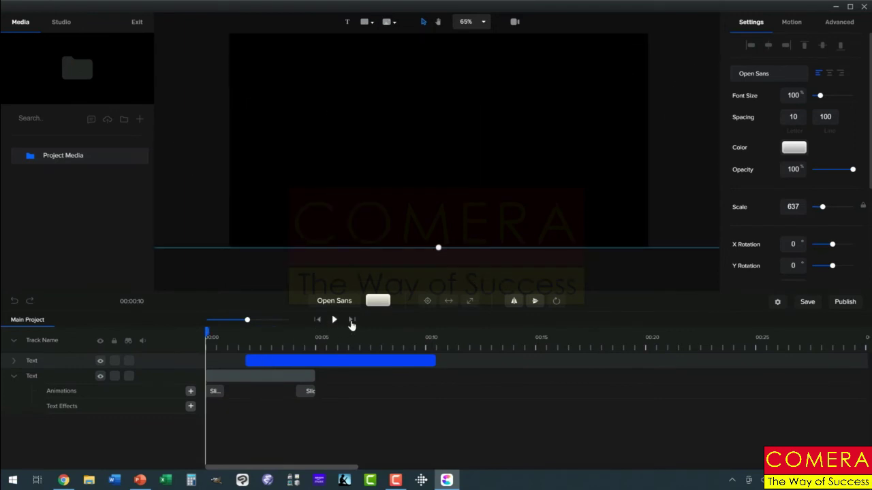
click(351, 320)
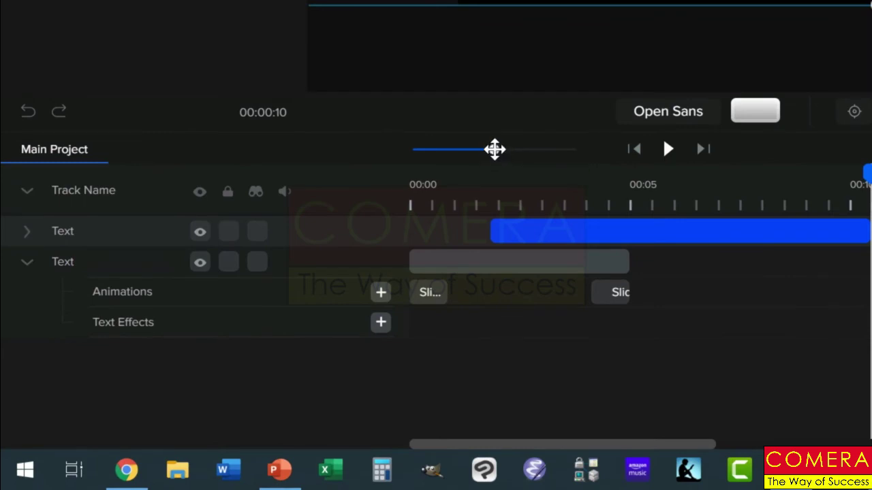
mouse_move(495, 148)
mouse_down()
mouse_move(470, 150)
mouse_move(508, 151)
mouse_up()
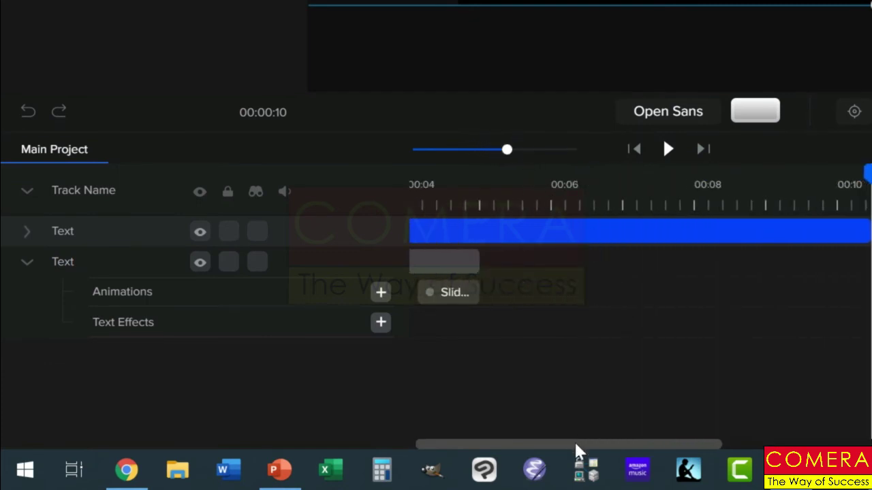
drag(575, 452, 465, 440)
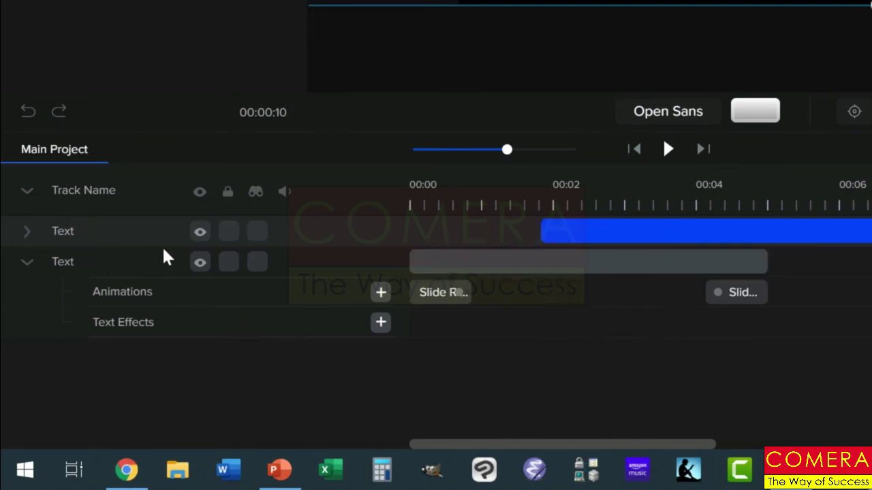
- Hide and reshow the upper text track, lock it, and try its solo option
click(199, 233)
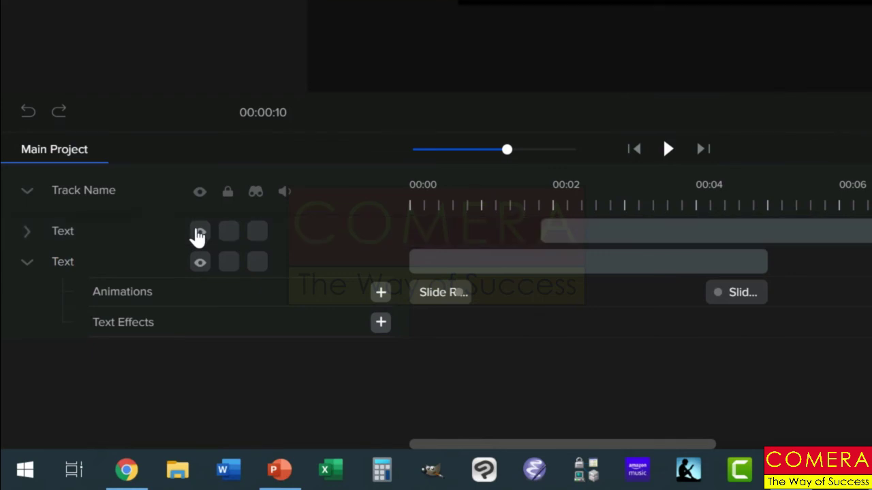
click(199, 232)
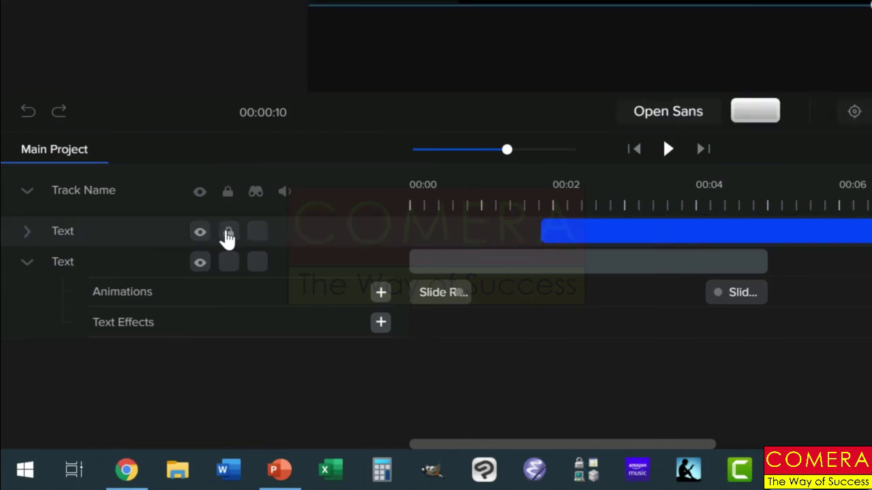
click(228, 234)
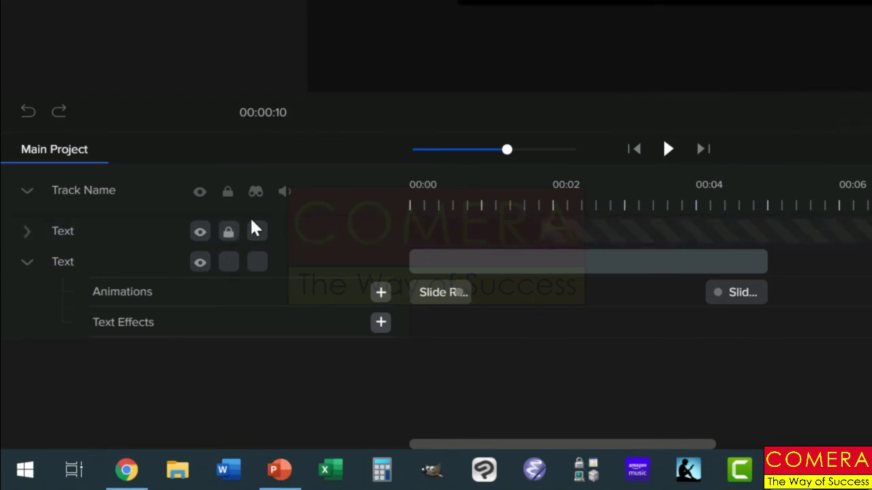
click(258, 235)
click(254, 196)
click(255, 199)
- Expand the upper text track's details, then collapse and re-expand all the tracks at once
click(27, 233)
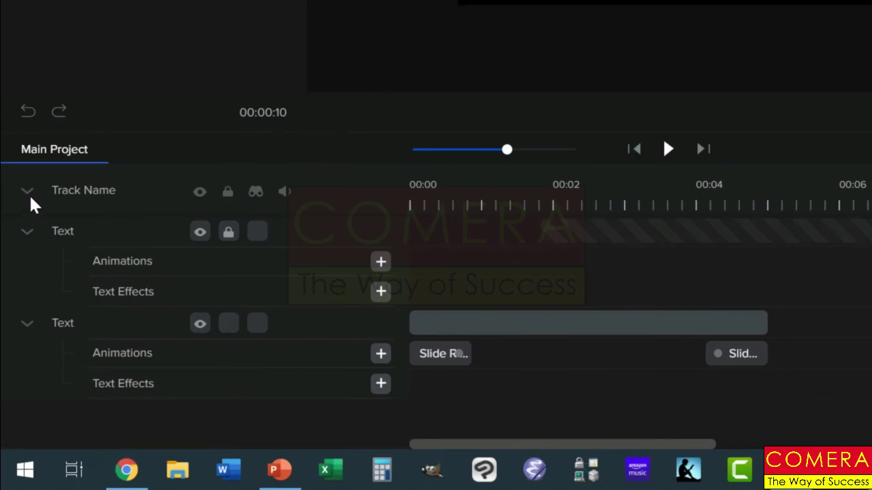
click(27, 192)
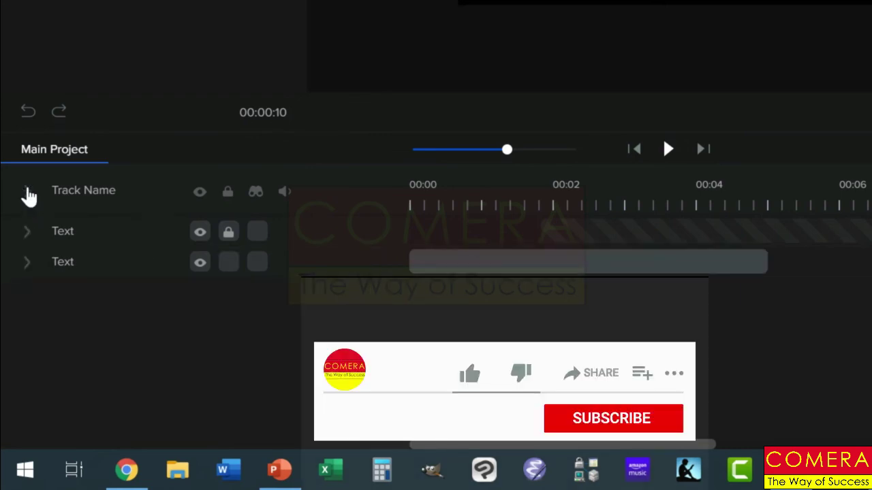
click(27, 192)
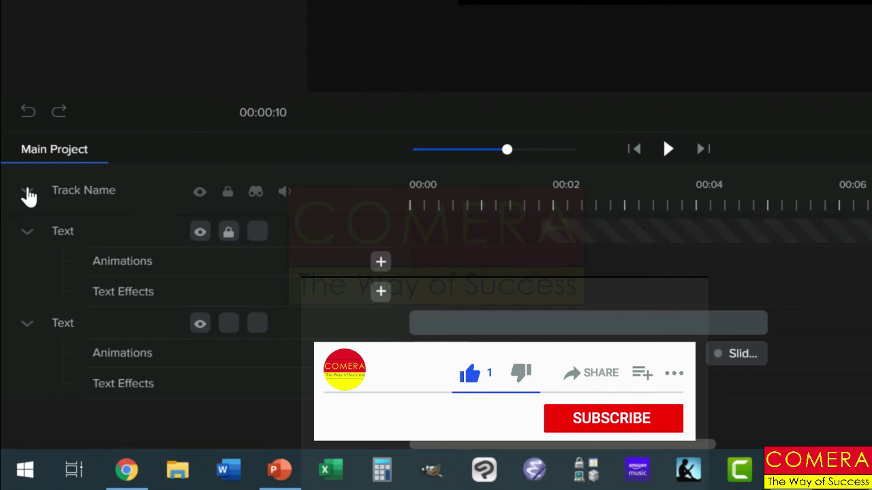
click(30, 236)
click(28, 235)
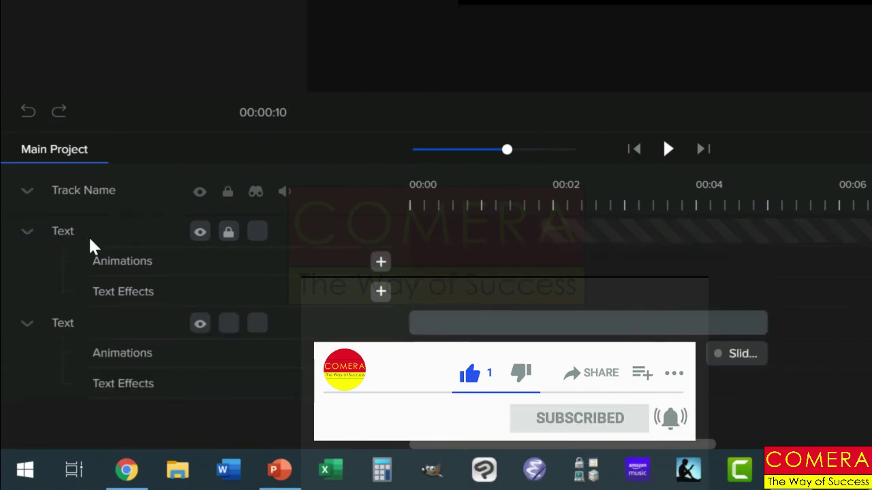
- Look at the upper text track's animation properties, then add a Typewriter text effect to it, with the playhead at about 3 seconds
click(380, 264)
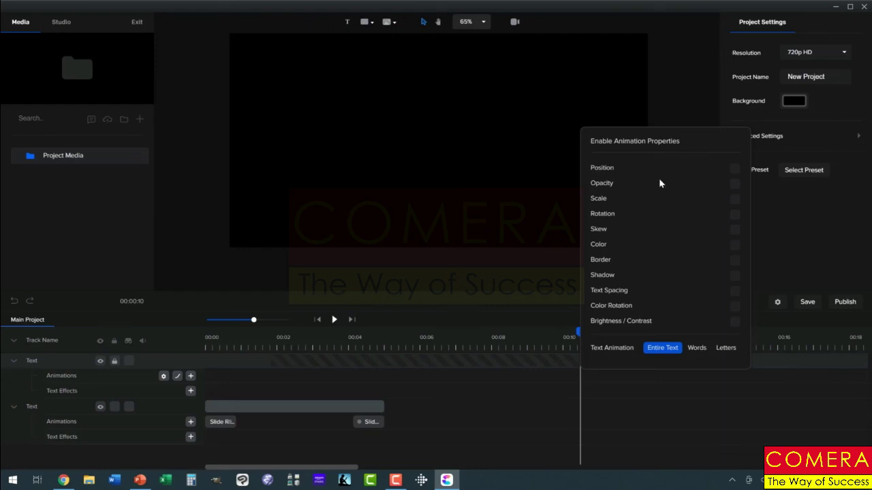
click(190, 391)
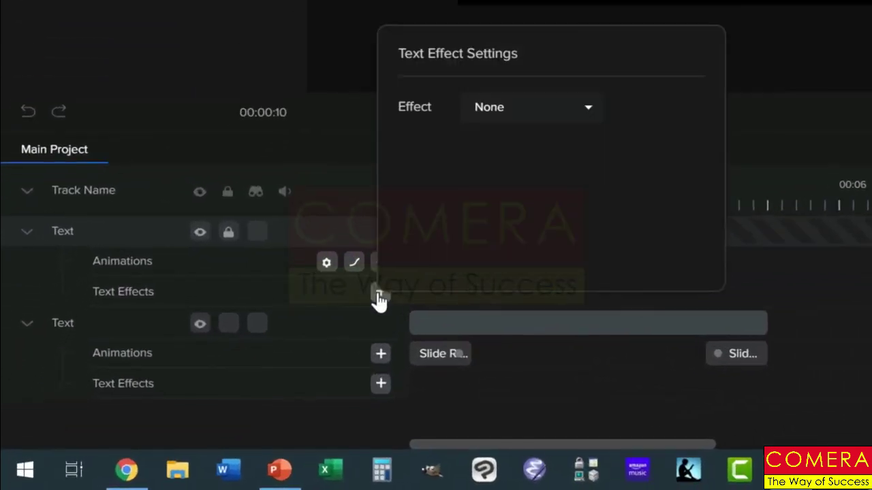
click(584, 111)
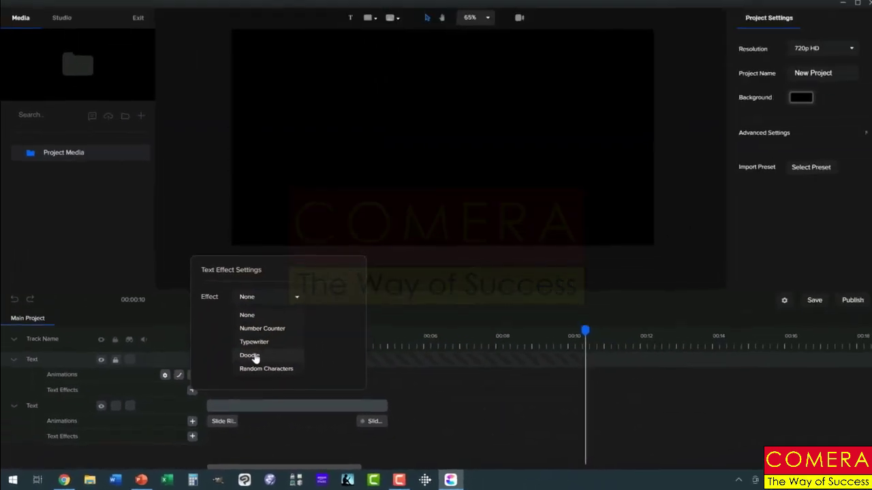
click(249, 355)
mouse_move(319, 344)
mouse_down()
mouse_move(272, 349)
mouse_move(320, 354)
mouse_up()
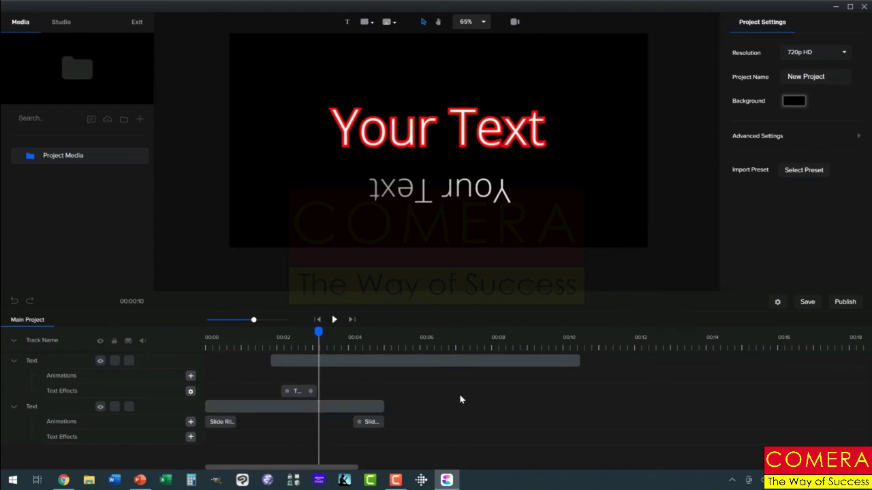
- Save the project and exit to the home screen
click(808, 303)
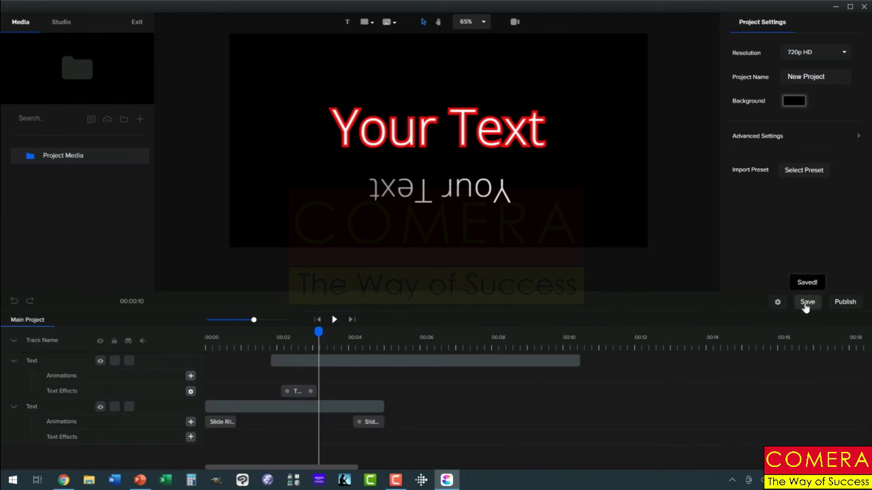
click(138, 27)
- Reopen the last New Project in the project list to check it, and return to the home screen
scroll(235, 190, down, 5)
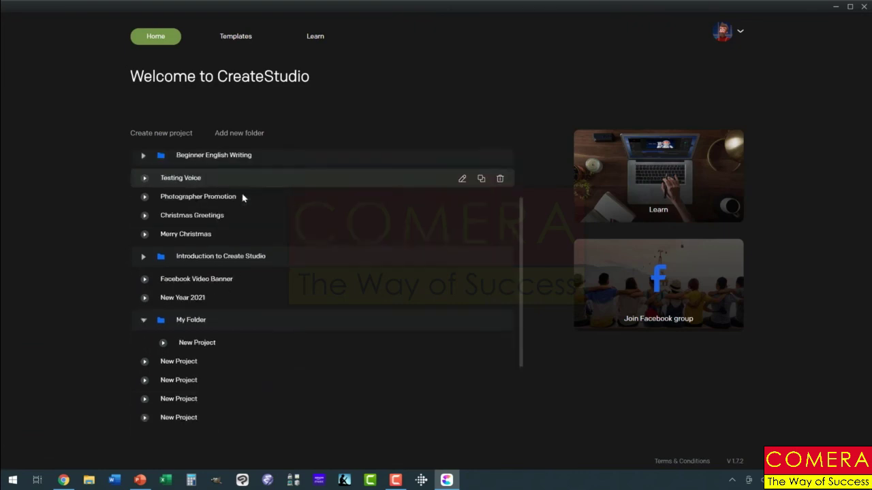
click(191, 422)
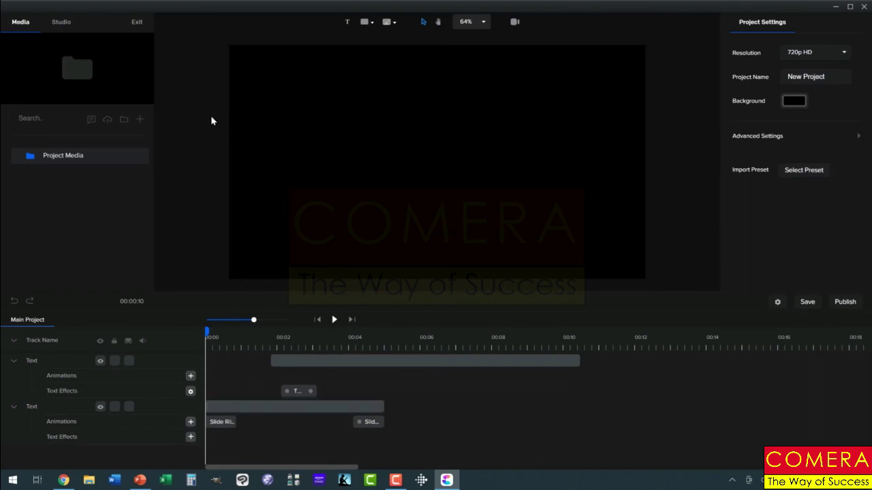
click(136, 22)
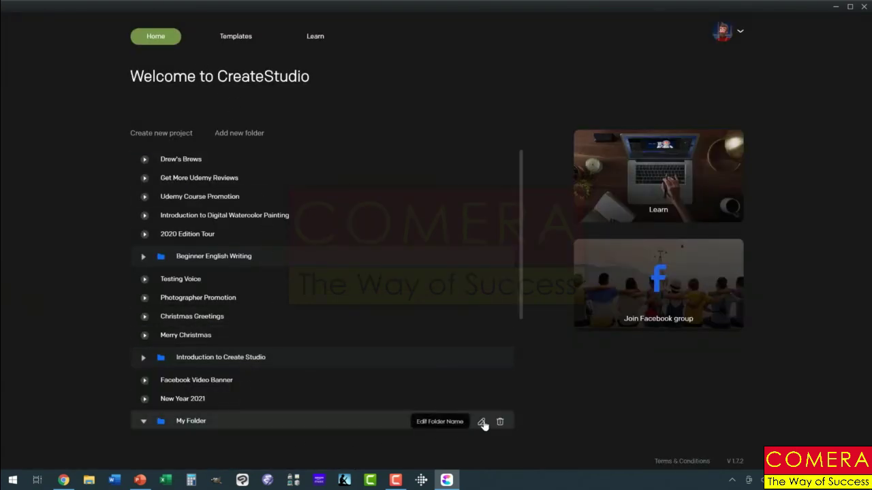
- Open the name of the expanded My Folder for editing and go to the end of the project list
click(481, 421)
scroll(204, 419, down, 3)
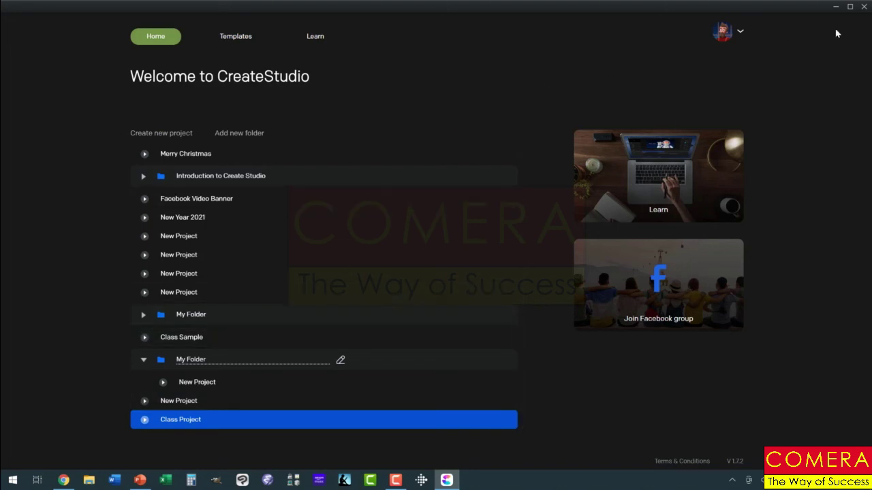
- Close CreateStudio and minimise the browser window to reveal the desktop
click(865, 10)
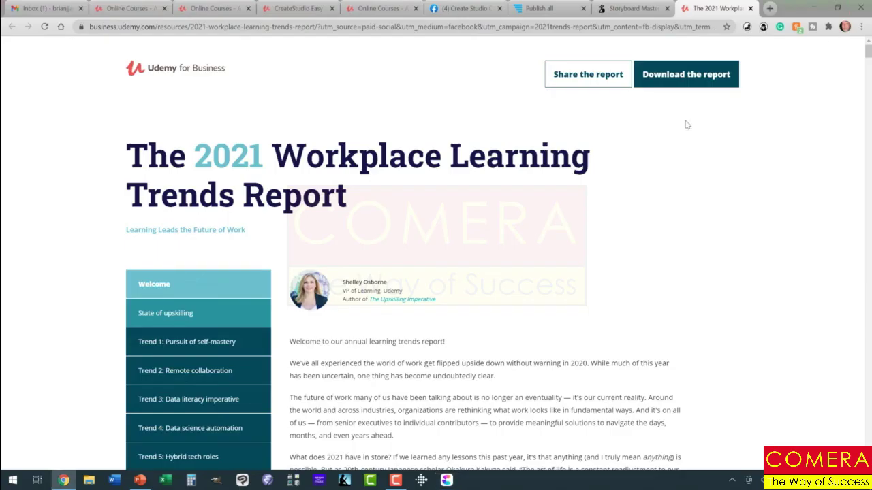
click(814, 7)
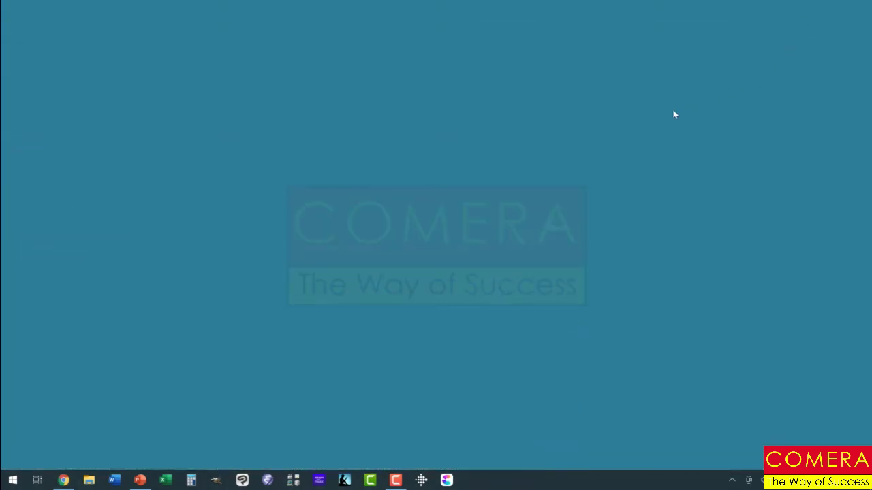